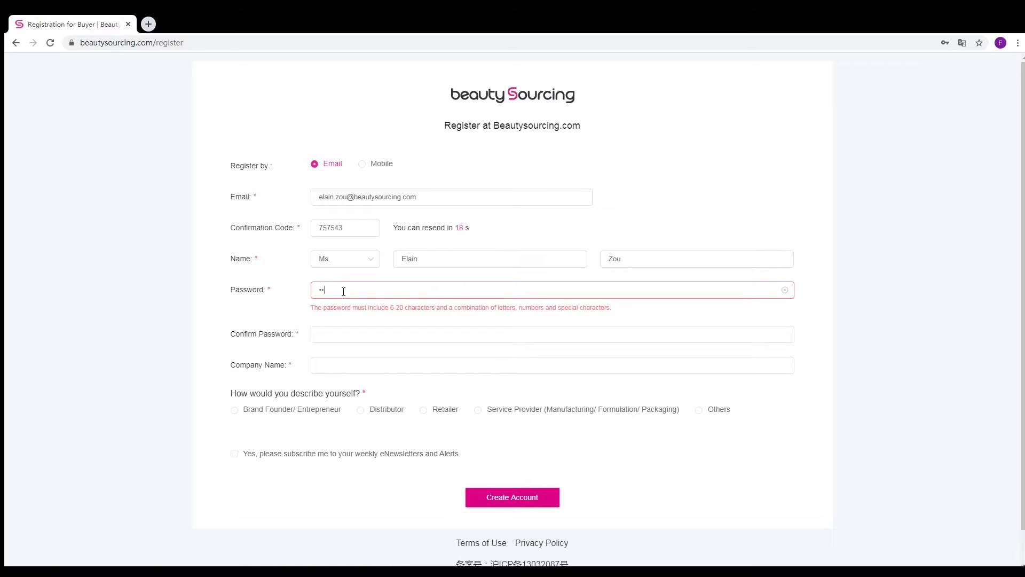
# Enter the account password and repeat it in the password confirmation
pyautogui.write('••')
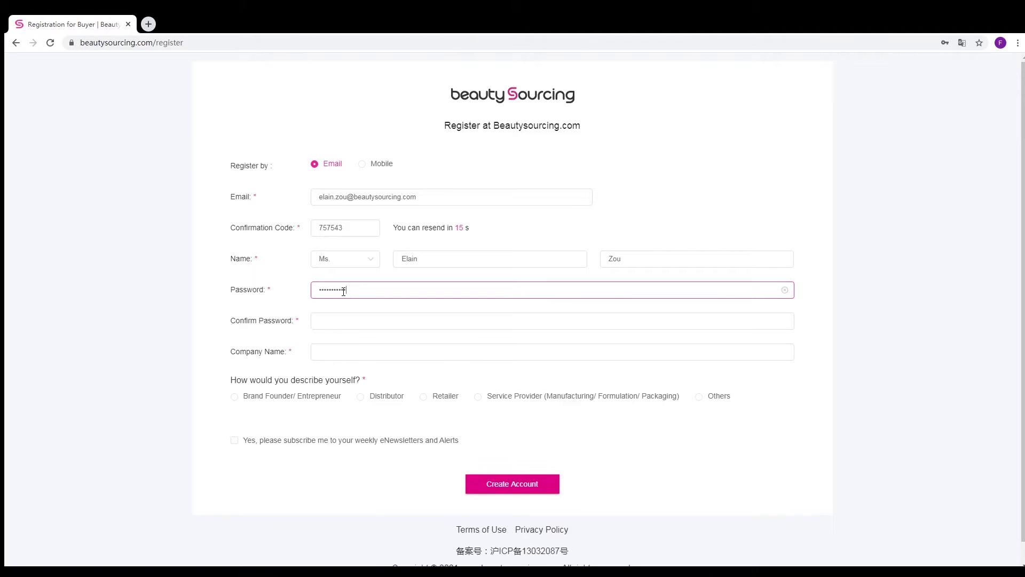
pyautogui.click(320, 321)
pyautogui.write('•••••••••')
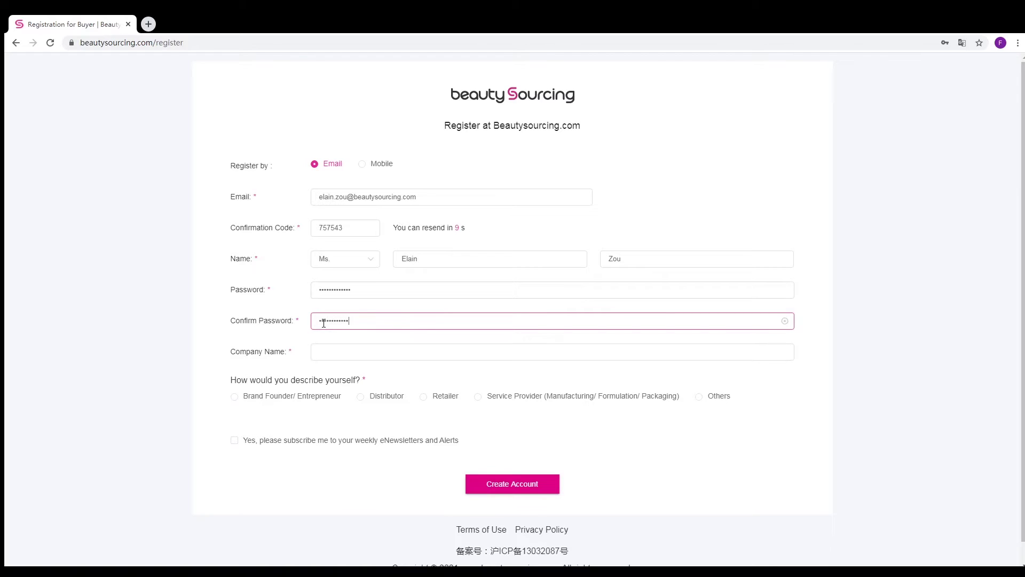
# Enter company name BeautySourcing TP, choose Brand Founder/ Entrepreneur, subscribe to the weekly eNewsletters and create the account
pyautogui.click(326, 349)
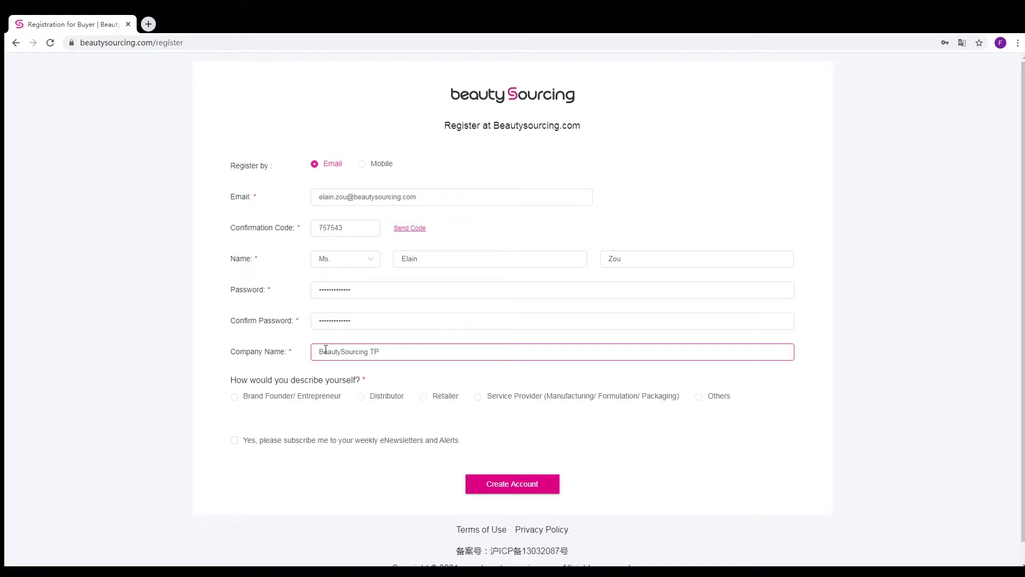
pyautogui.click(235, 397)
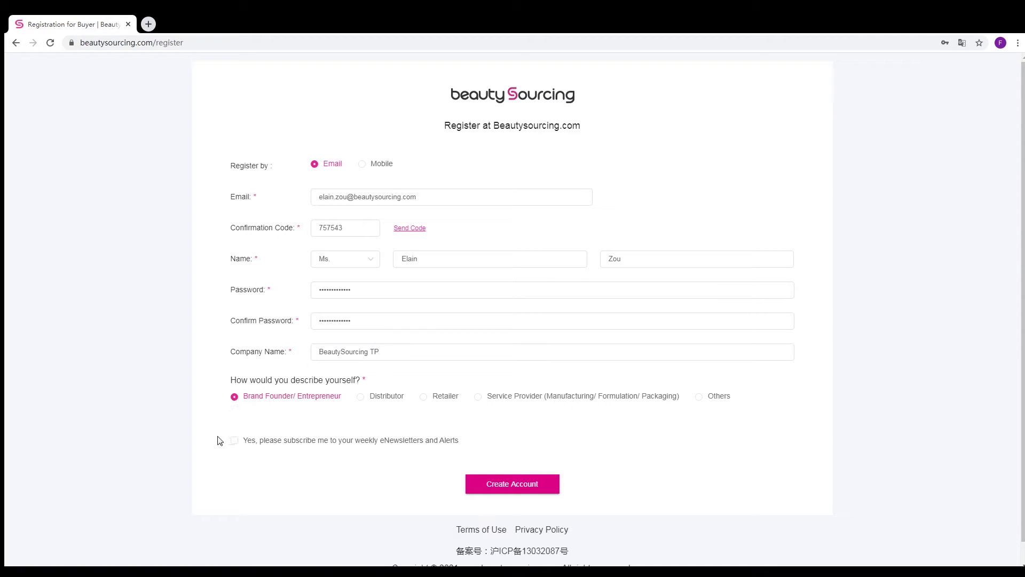
pyautogui.click(234, 440)
pyautogui.click(514, 489)
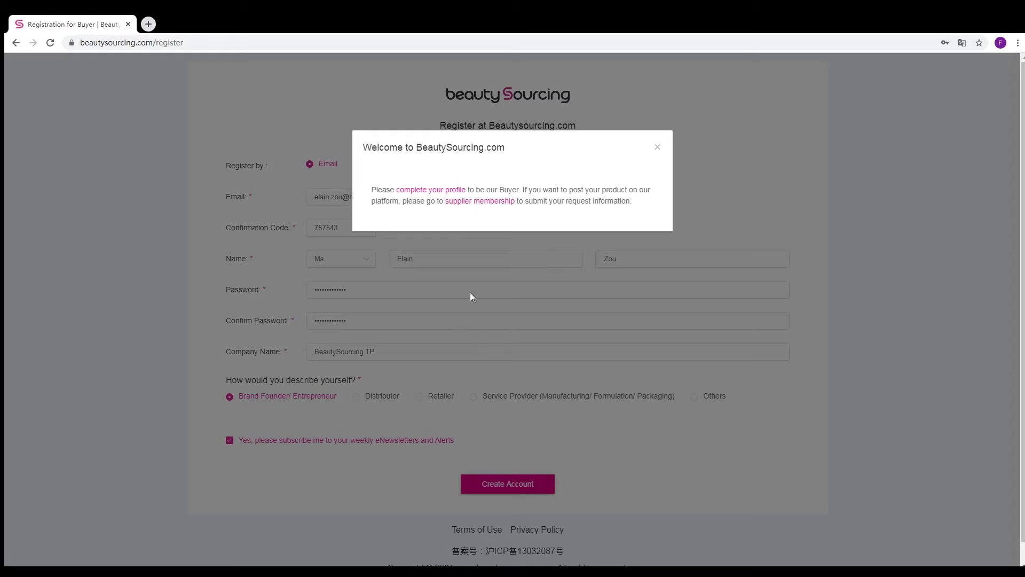
pyautogui.click(472, 205)
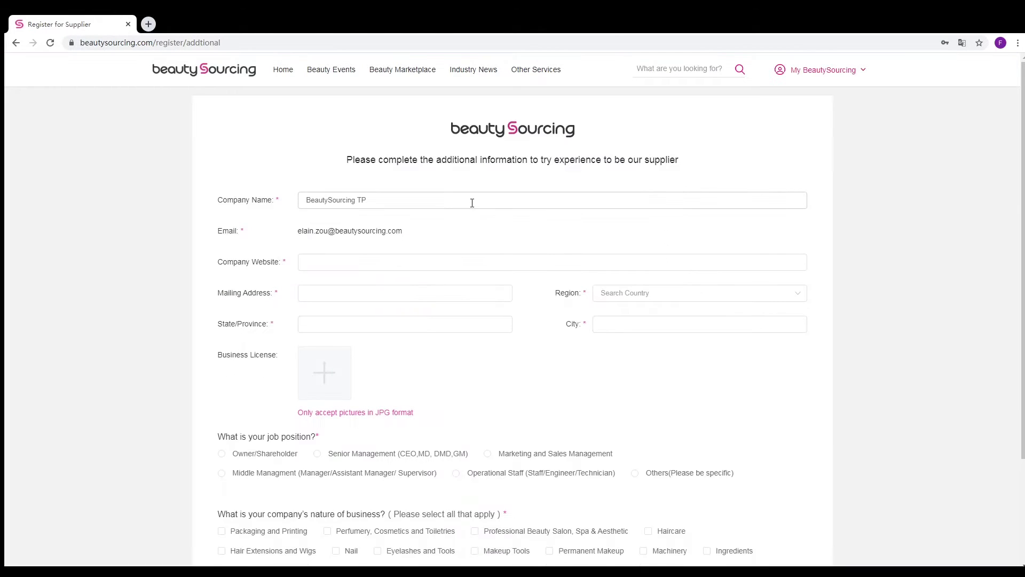
pyautogui.click(411, 263)
pyautogui.click(359, 266)
pyautogui.write('https://www.beautysourcing.com/')
pyautogui.click(523, 297)
pyautogui.click(343, 291)
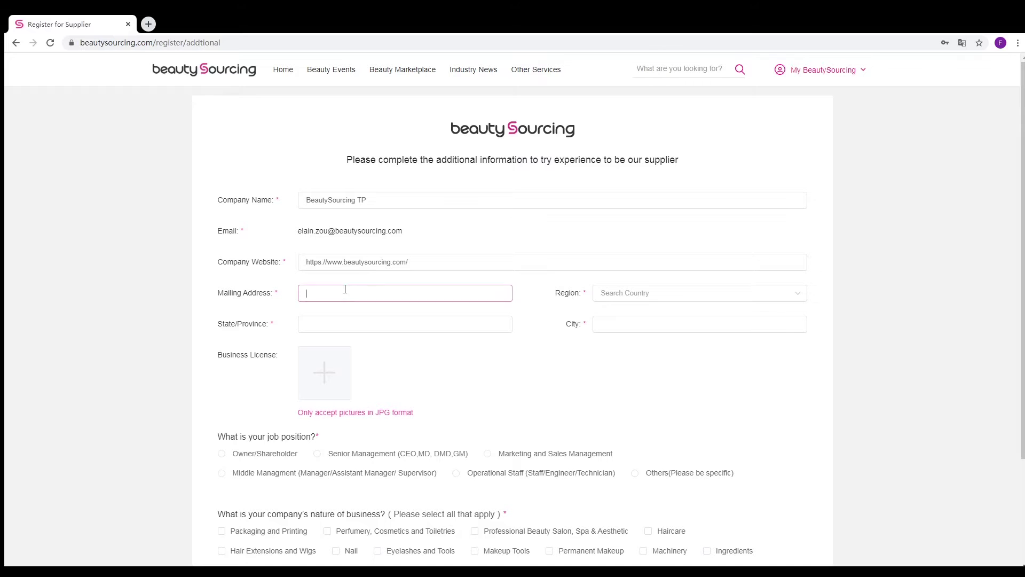
pyautogui.write('62 West 47th Street, Suite 14 A11')
# Set the supplier's region to United States
pyautogui.click(646, 293)
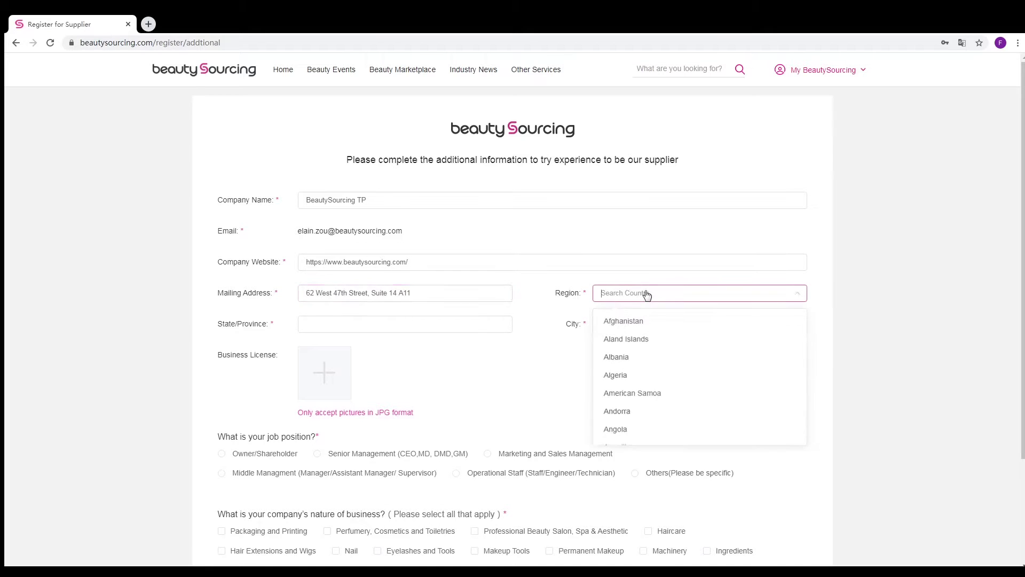
pyautogui.moveTo(801, 318); pyautogui.dragTo(794, 373)
pyautogui.scroll(-20, 793, 377)
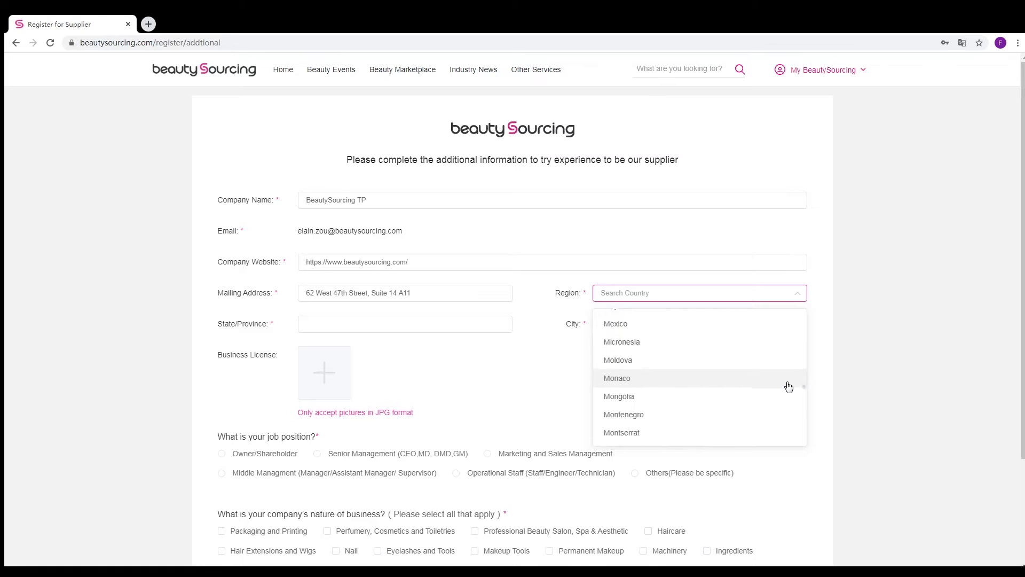
pyautogui.scroll(-20, 790, 394)
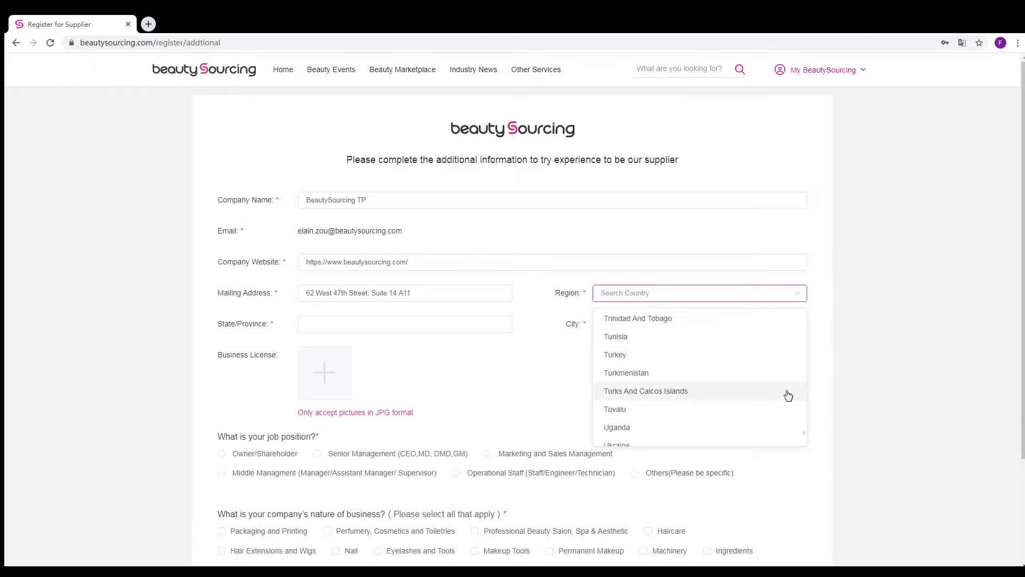
pyautogui.scroll(-3, 782, 399)
pyautogui.scroll(3, 687, 283)
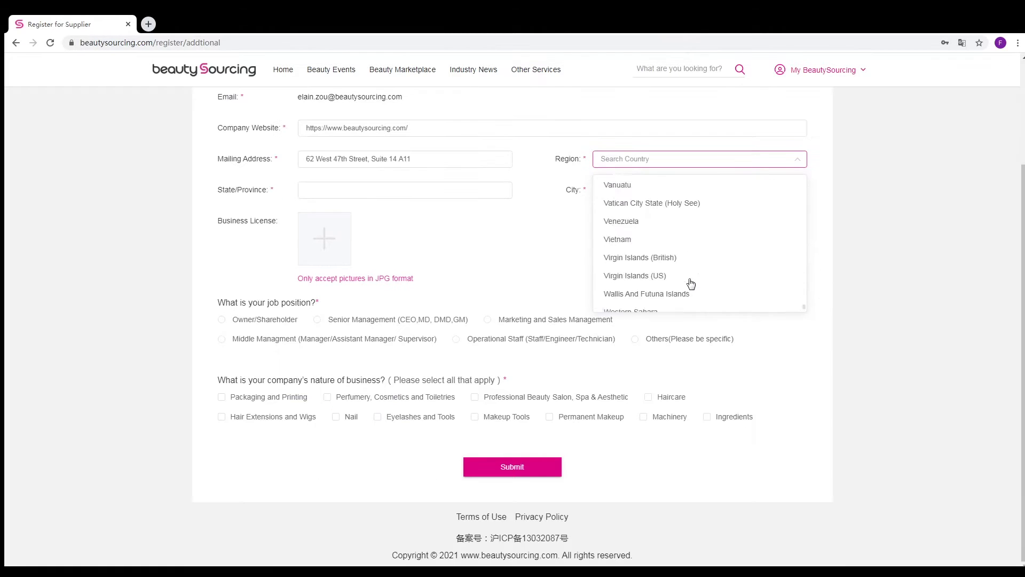
pyautogui.click(623, 209)
# Enter New York as both the state/province and the city
pyautogui.click(385, 185)
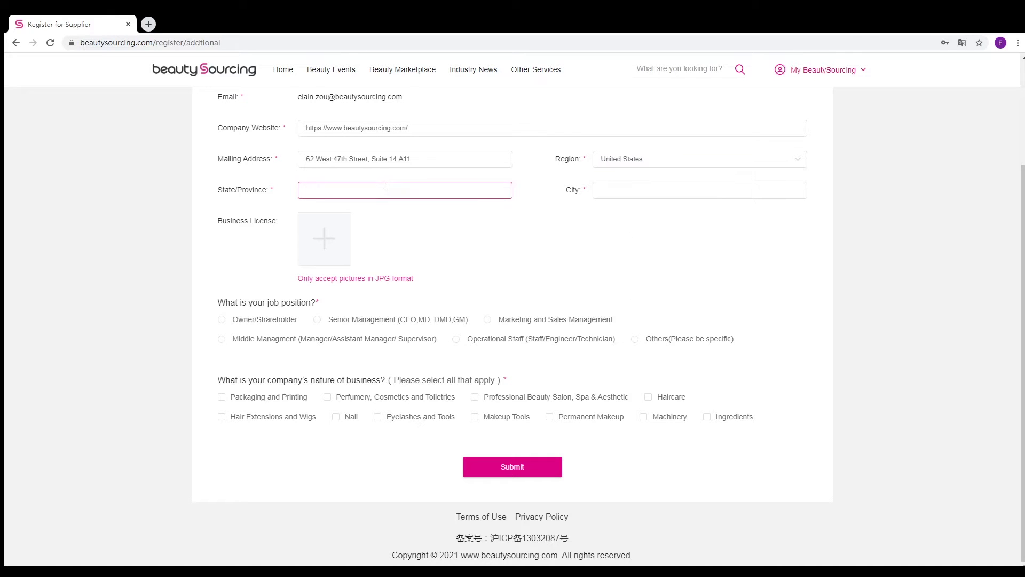
pyautogui.write('New')
pyautogui.hotkey('ctrl', 'a')
pyautogui.hotkey('ctrl', 'c')
pyautogui.click(622, 190)
pyautogui.hotkey('ctrl', 'v')
# Upload the business license picture, choose Senior Management and Perfumery, Cosmetics and Toiletries, and submit the supplier form
pyautogui.click(325, 246)
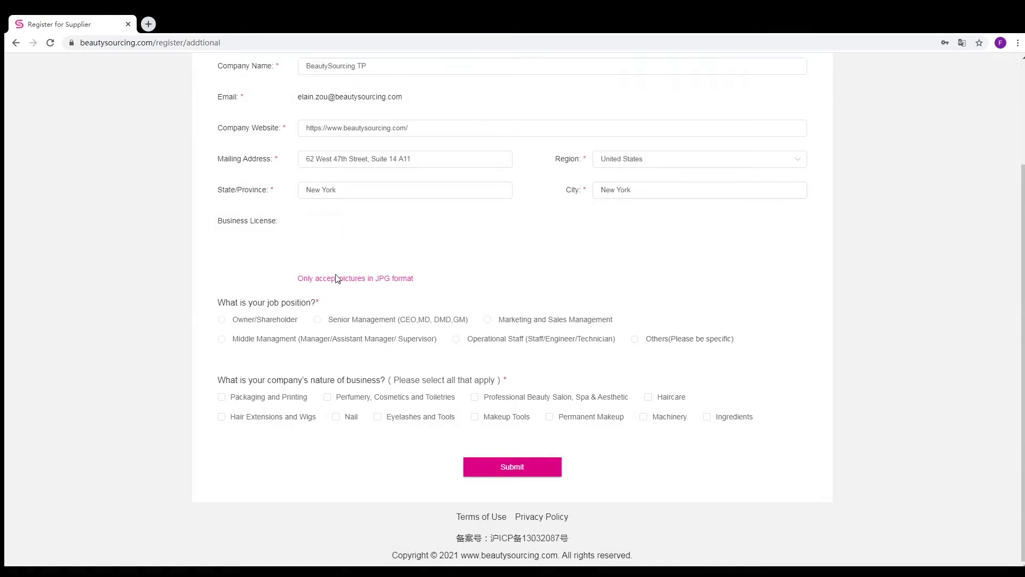
pyautogui.click(317, 319)
pyautogui.click(326, 398)
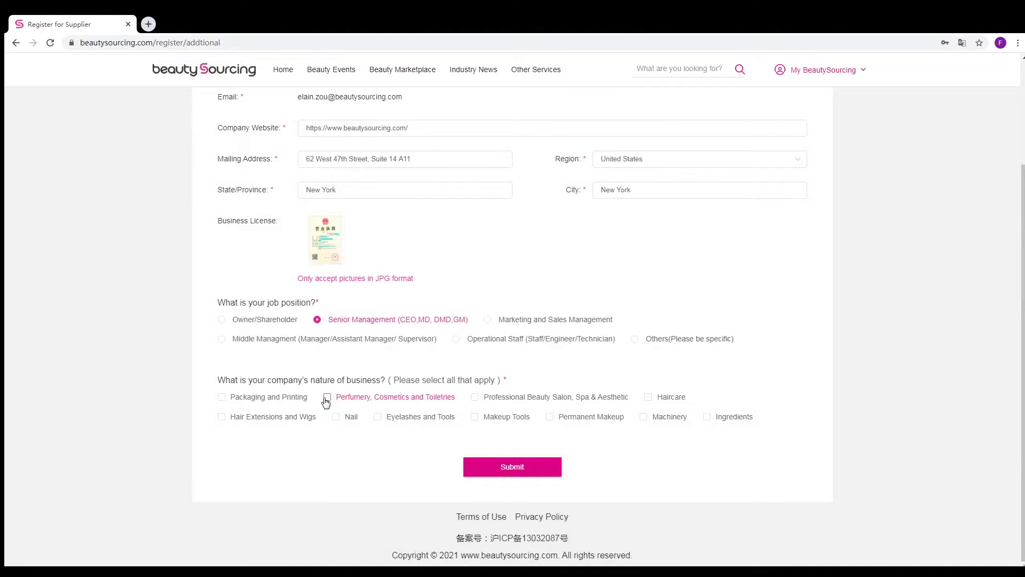
pyautogui.click(483, 473)
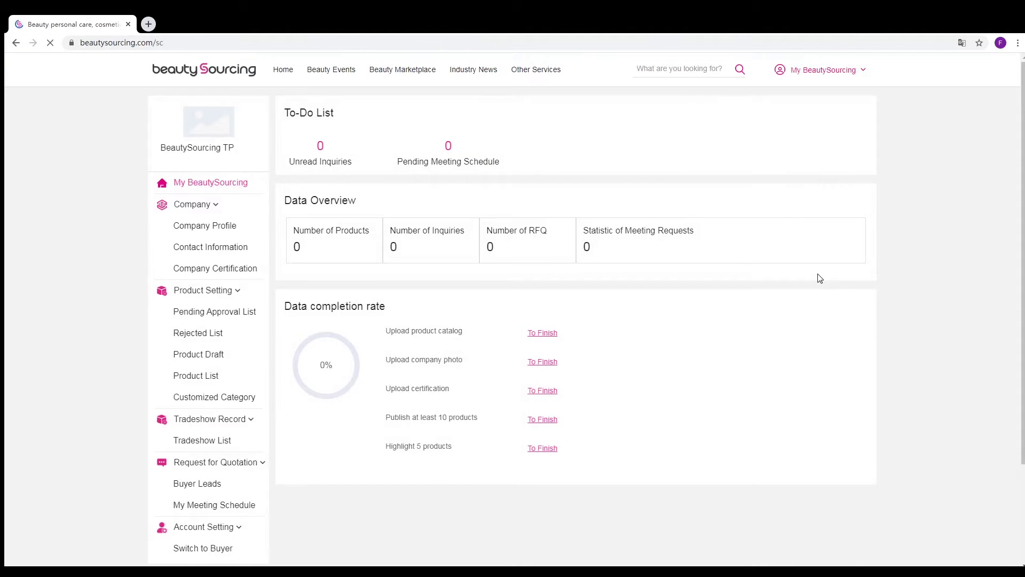
# In the company profile, set the year of establishment to 2019 and the number of staff to 51-100
pyautogui.click(215, 231)
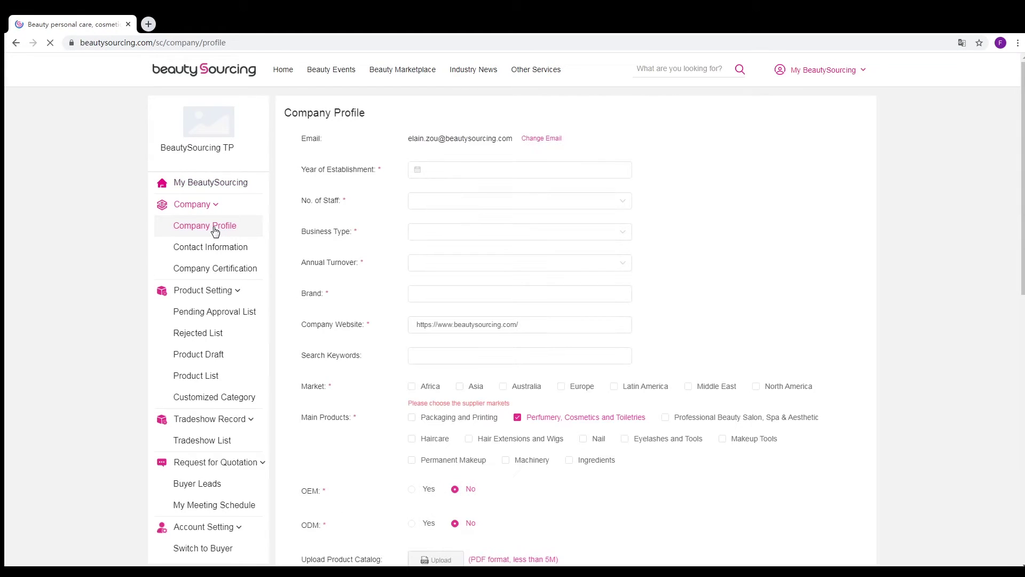
pyautogui.click(421, 169)
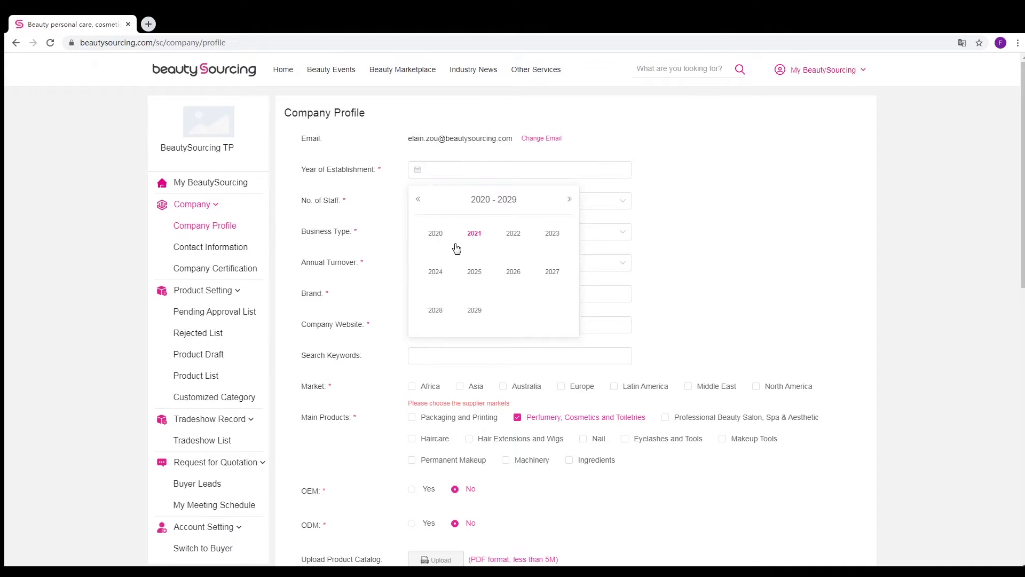
pyautogui.click(418, 200)
pyautogui.click(472, 310)
pyautogui.click(436, 205)
pyautogui.click(431, 245)
# Set the business type to Manufacturer and the annual turnover to US$50000-99,999
pyautogui.click(430, 235)
pyautogui.click(441, 261)
pyautogui.click(436, 265)
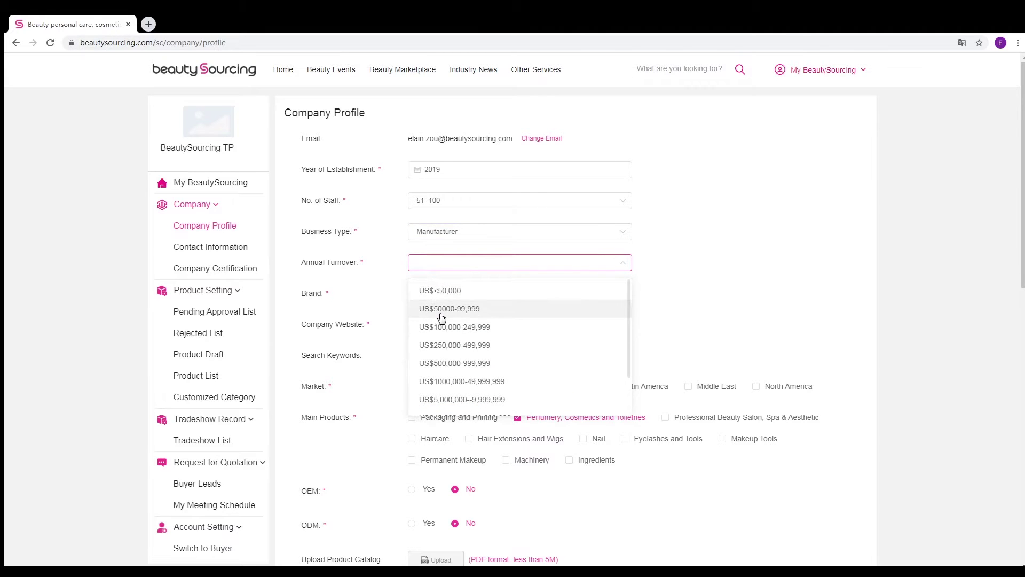
pyautogui.click(440, 315)
# Enter BC TOP as the brand and BeautySourcing as the search keyword
pyautogui.click(412, 291)
pyautogui.write('BC TOP')
pyautogui.click(423, 355)
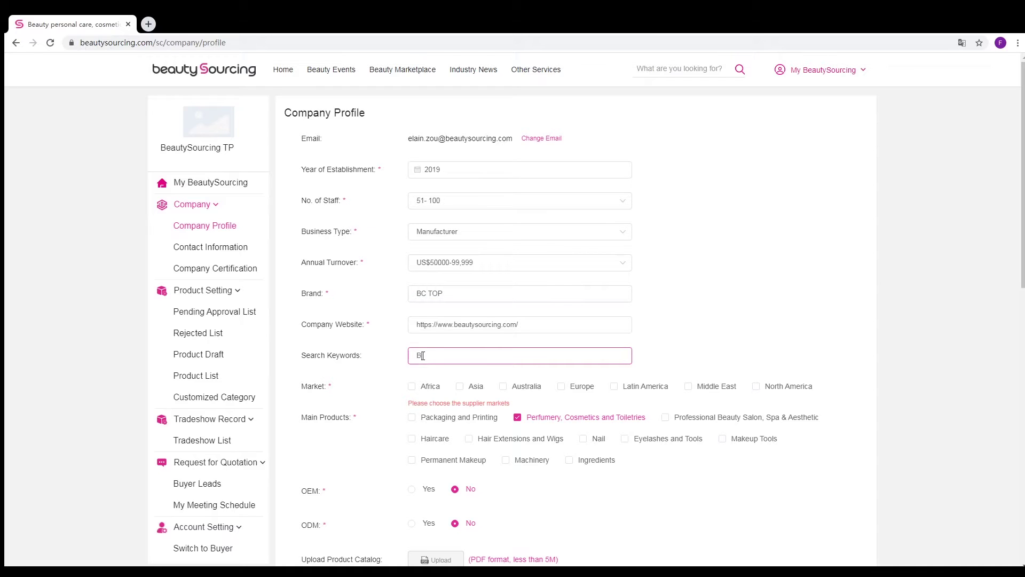
pyautogui.write('BeautyDour')
pyautogui.hotkey('shift', 'Left')
pyautogui.hotkey('shift', 'Left')
pyautogui.hotkey('shift', 'Left')
pyautogui.hotkey('shift', 'Left')
pyautogui.hotkey('shift', 'Left')
pyautogui.hotkey('shift', 'Left')
pyautogui.hotkey('shift', 'Left')
pyautogui.hotkey('shift', 'Left')
pyautogui.write('Sourcing')
# Select Asia, Europe, Middle East and North America as the company's markets
pyautogui.click(459, 386)
pyautogui.click(561, 386)
pyautogui.click(688, 386)
pyautogui.click(756, 386)
# Set OEM to Yes and upload BeautySourcing flyer.pdf as the product catalog
pyautogui.scroll(-3, 587, 347)
pyautogui.click(411, 328)
pyautogui.click(427, 400)
# Fill in the company description, add the logo, cover, company and business license images, and submit the profile
pyautogui.scroll(-2, 427, 406)
pyautogui.click(431, 361)
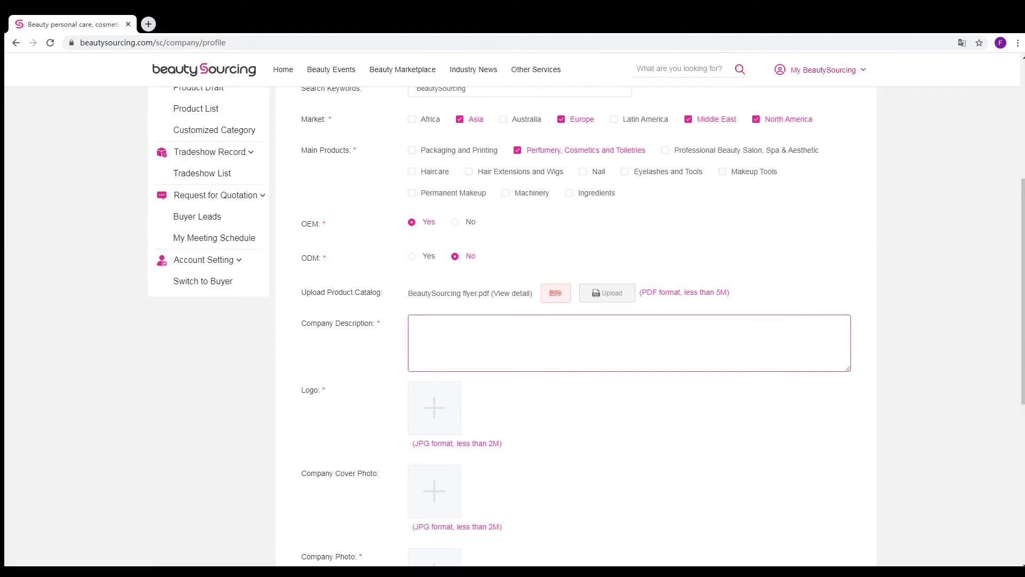
pyautogui.hotkey('ctrl', 'v')
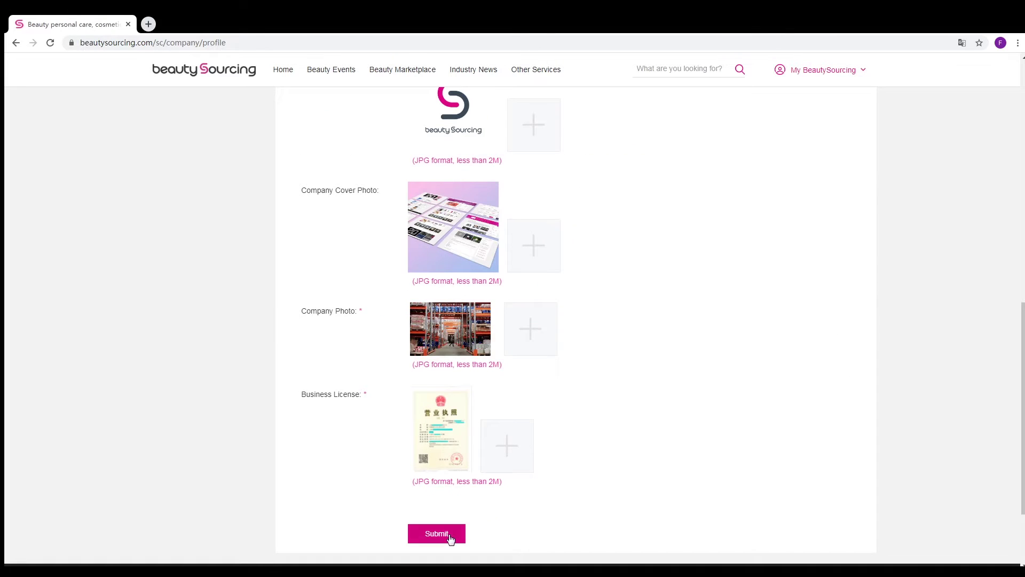
pyautogui.click(450, 537)
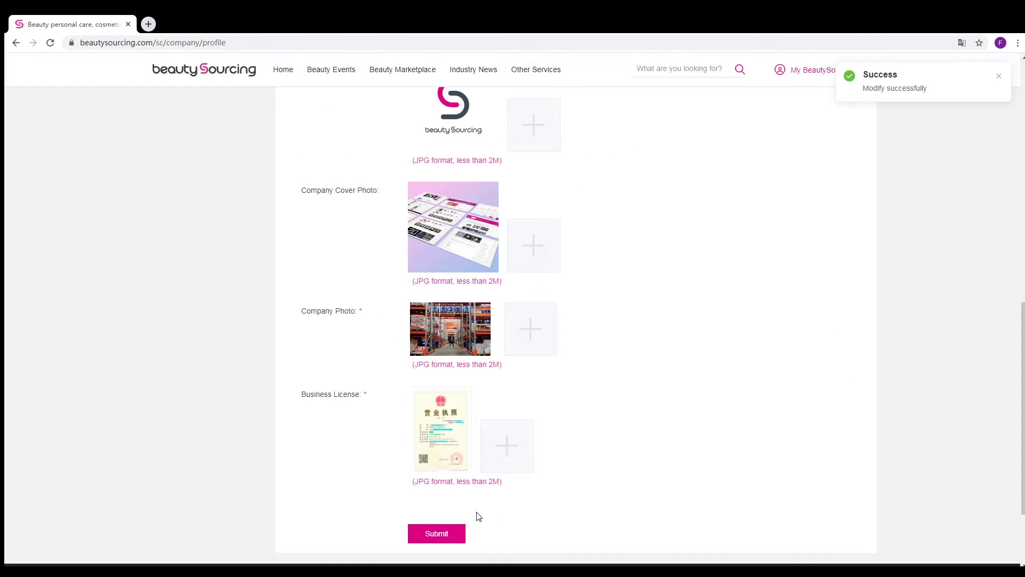
pyautogui.scroll(15, 478, 517)
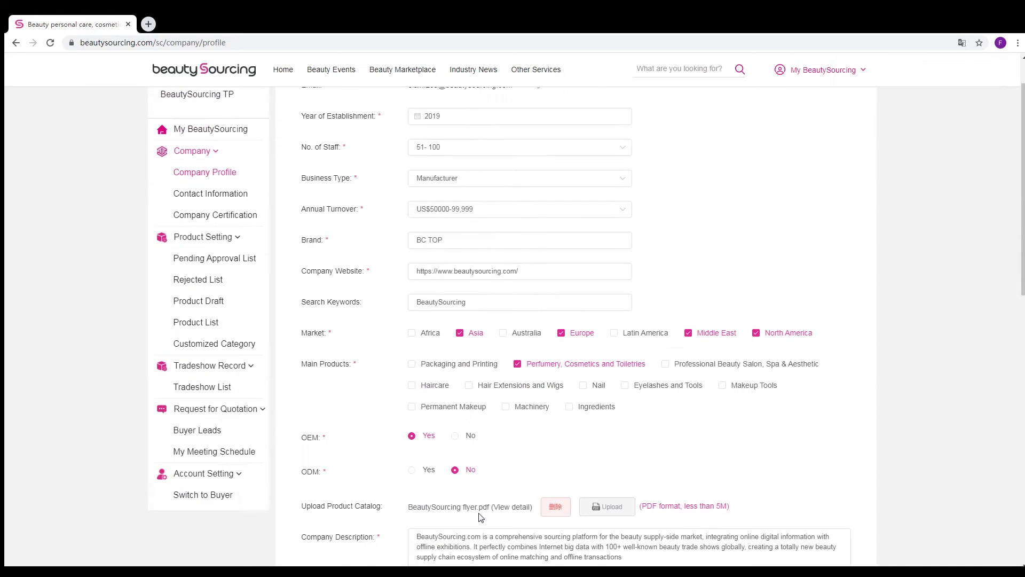
pyautogui.click(230, 195)
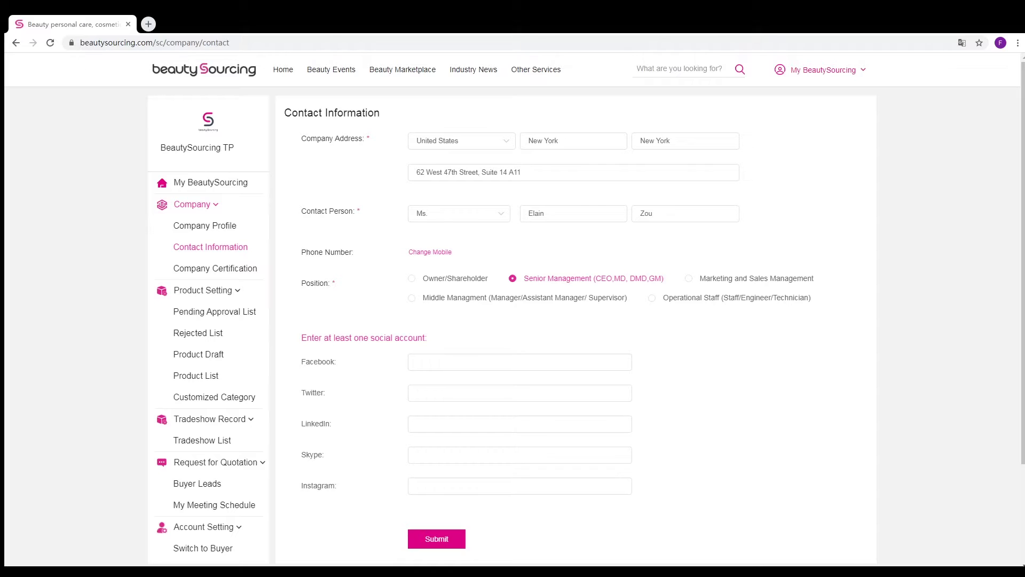
pyautogui.click(427, 364)
pyautogui.hotkey('ctrl', 'v')
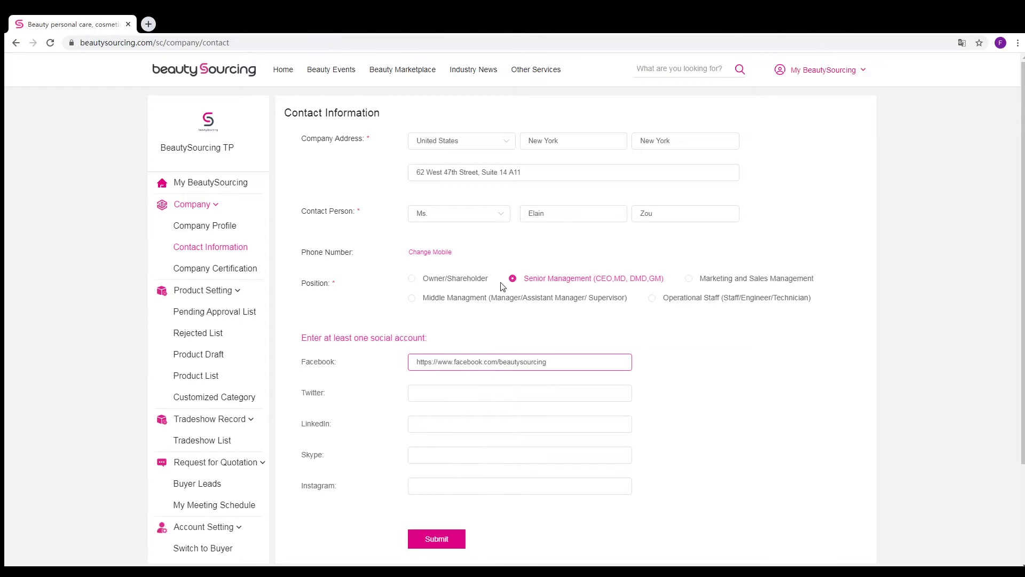
pyautogui.click(436, 394)
pyautogui.hotkey('ctrl', 'v')
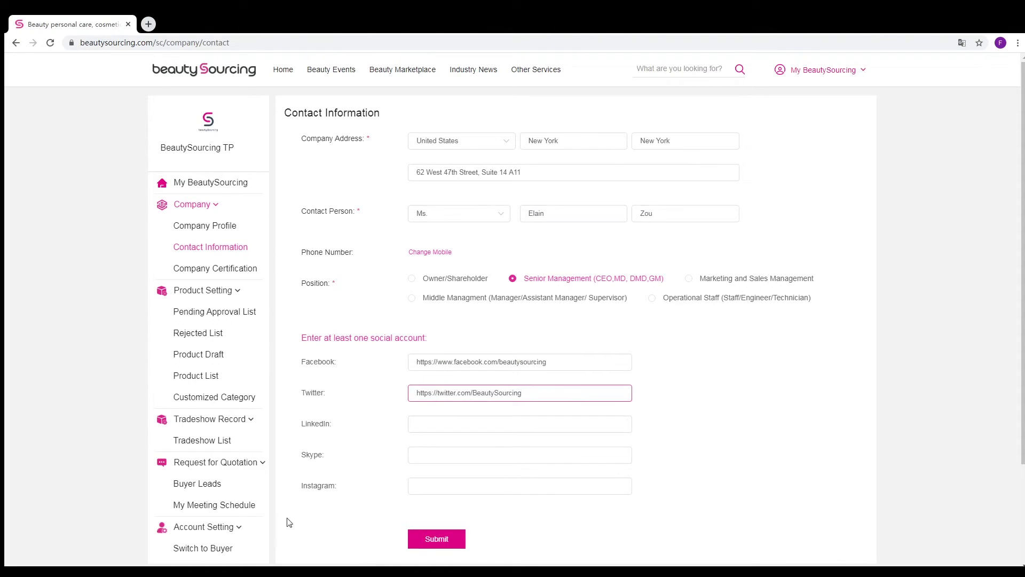
# Enter the company's LinkedIn page link and submit the contact information
pyautogui.click(443, 443)
pyautogui.hotkey('ctrl', 'v')
pyautogui.click(432, 452)
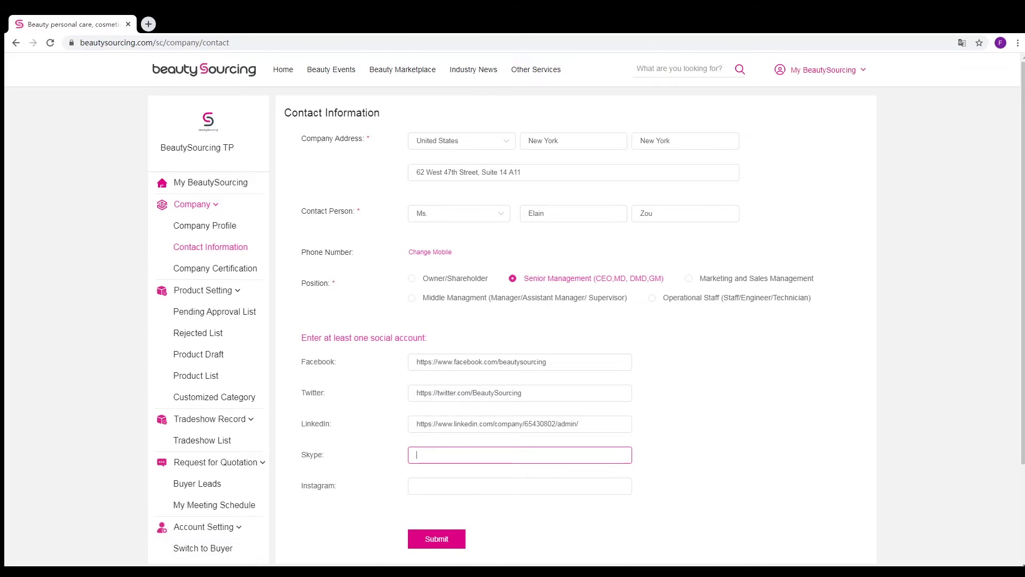
pyautogui.scroll(-1, 435, 540)
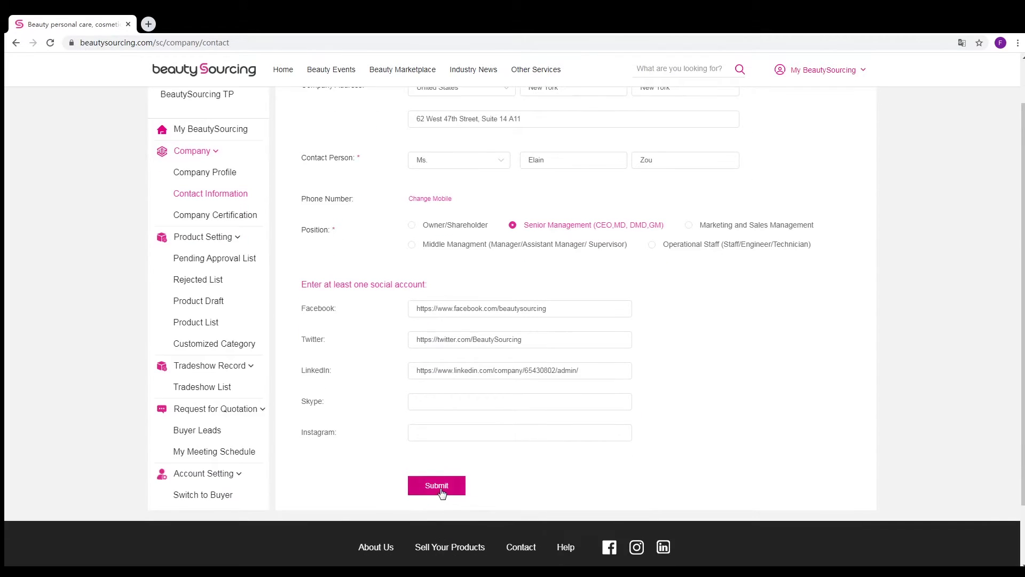
pyautogui.click(442, 491)
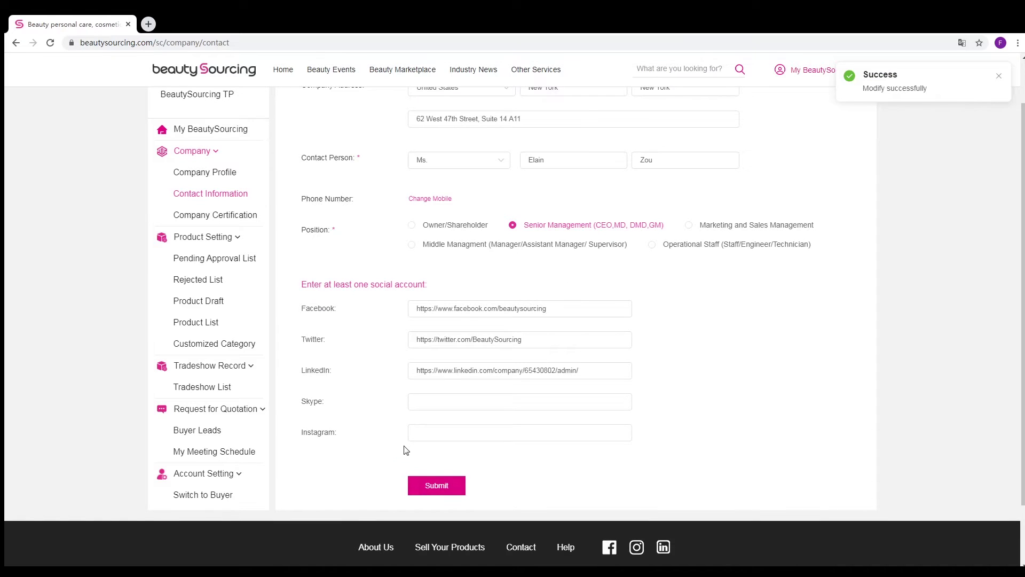
# Upload a company certification with the license picture, name it ISO and submit it
pyautogui.click(215, 214)
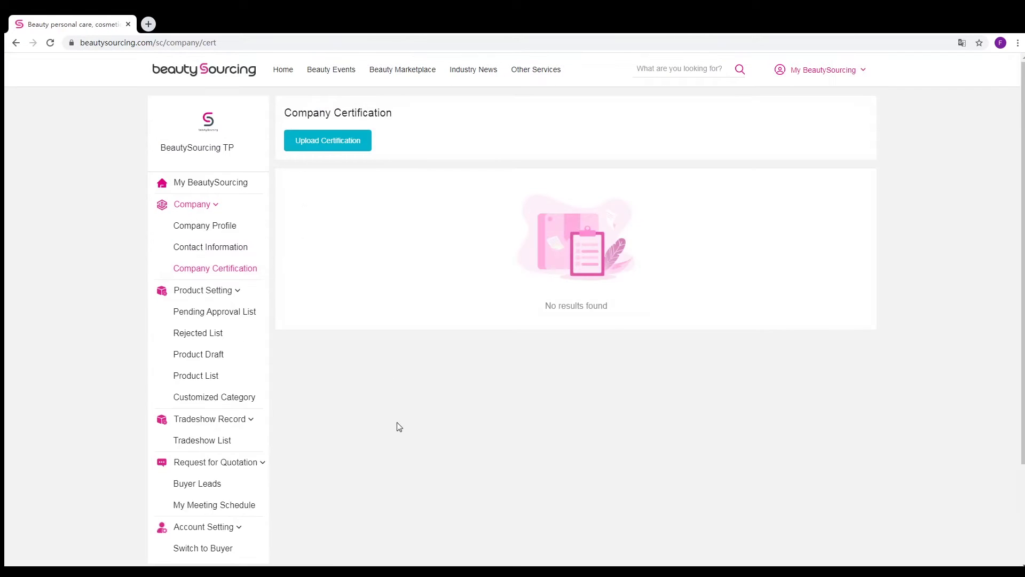
pyautogui.click(343, 150)
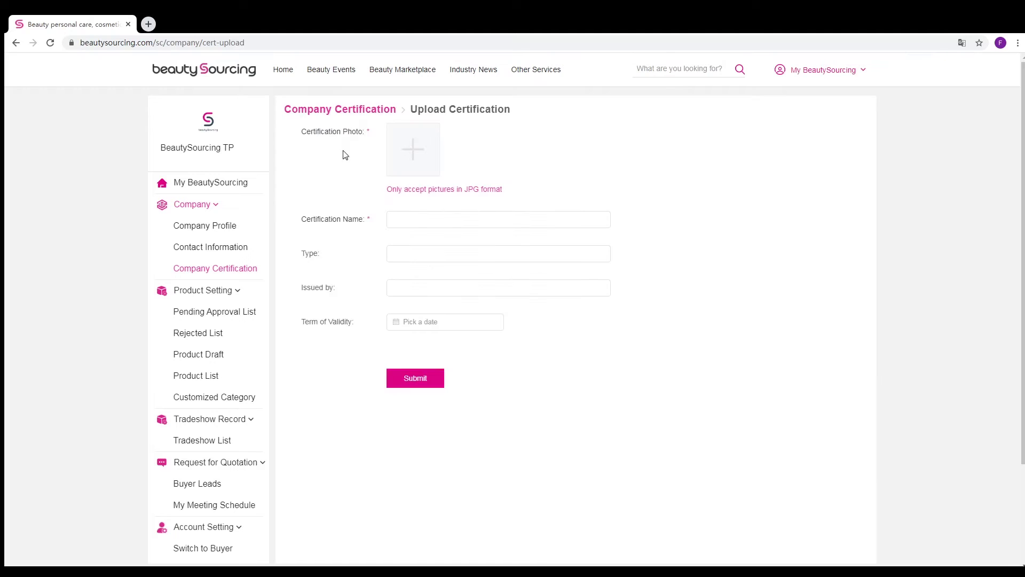
pyautogui.click(417, 158)
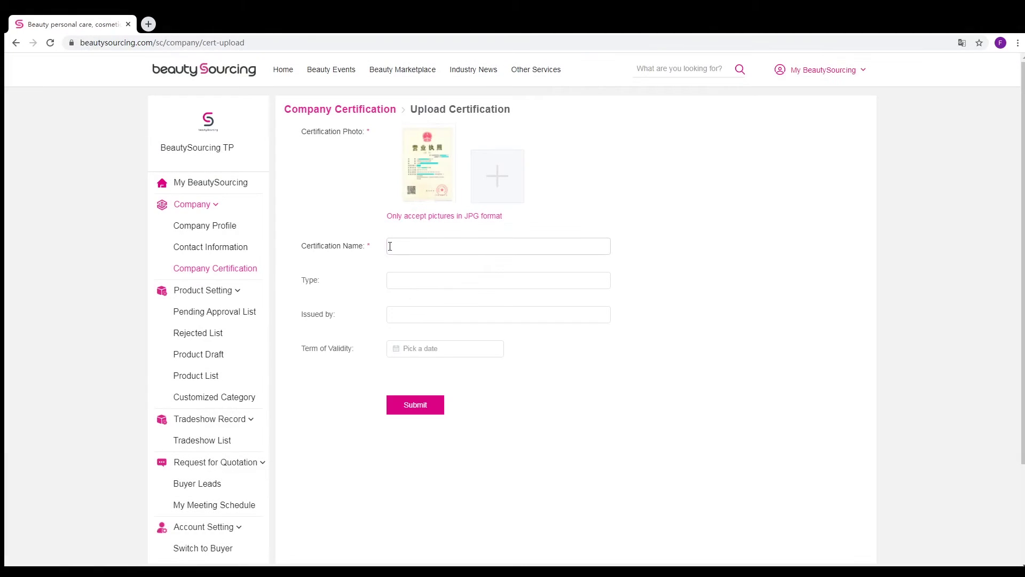
pyautogui.click(390, 246)
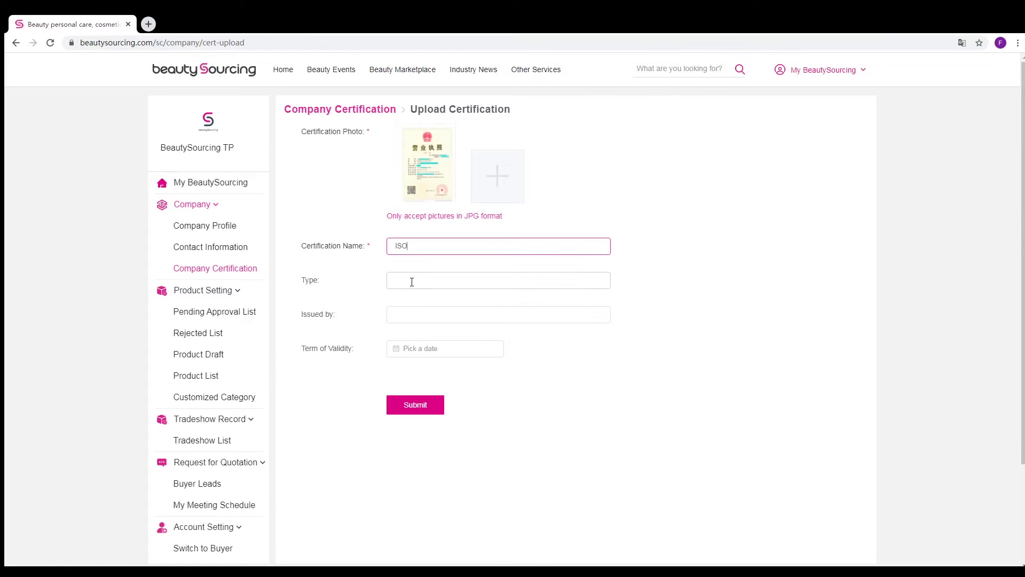
pyautogui.click(402, 407)
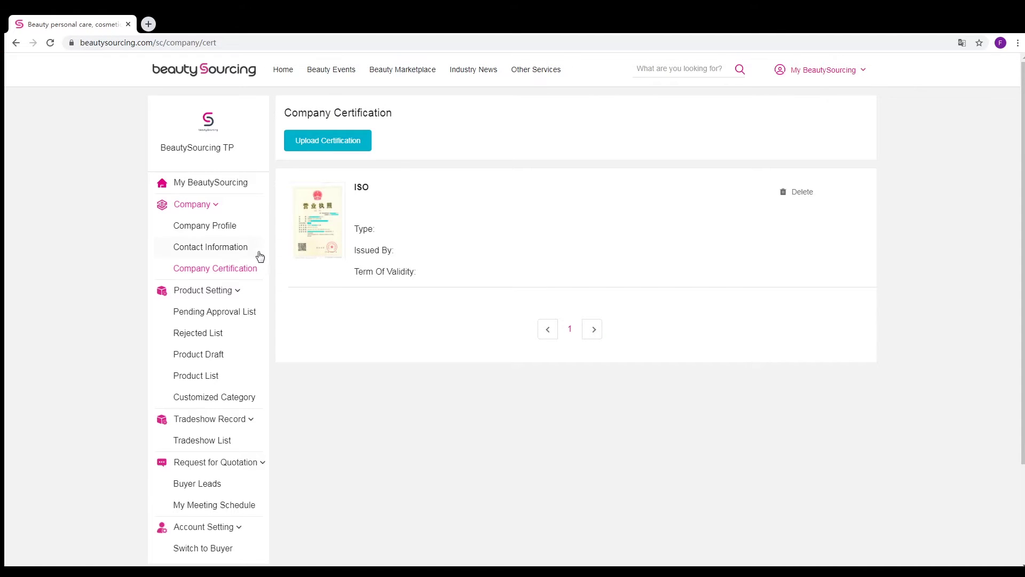
# Open the product drafts list
pyautogui.click(209, 359)
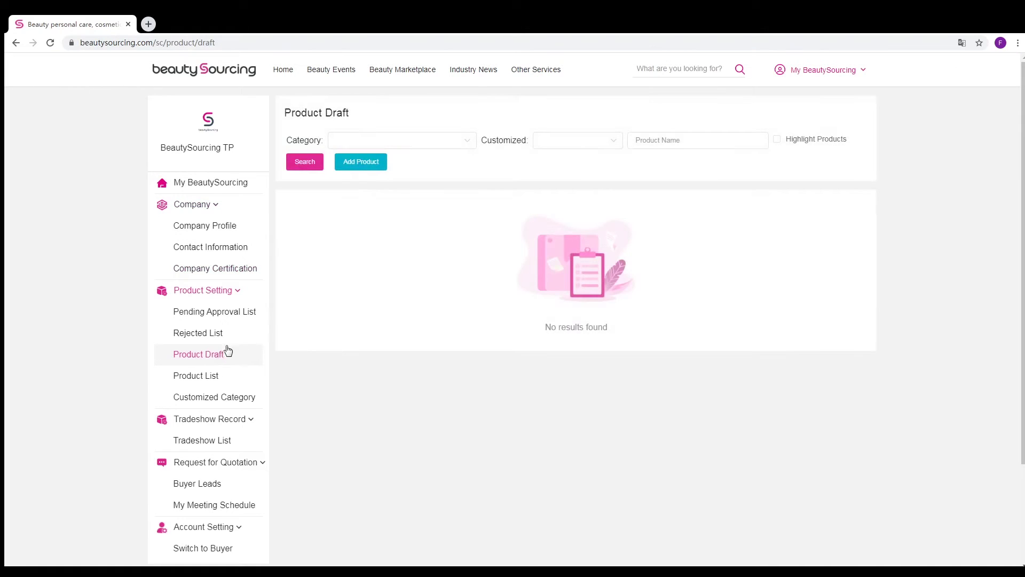
# Add a product in the Perfumery, Cosmetics and Toiletries category with the sub category Makeup and Color Cosmetics
pyautogui.click(368, 166)
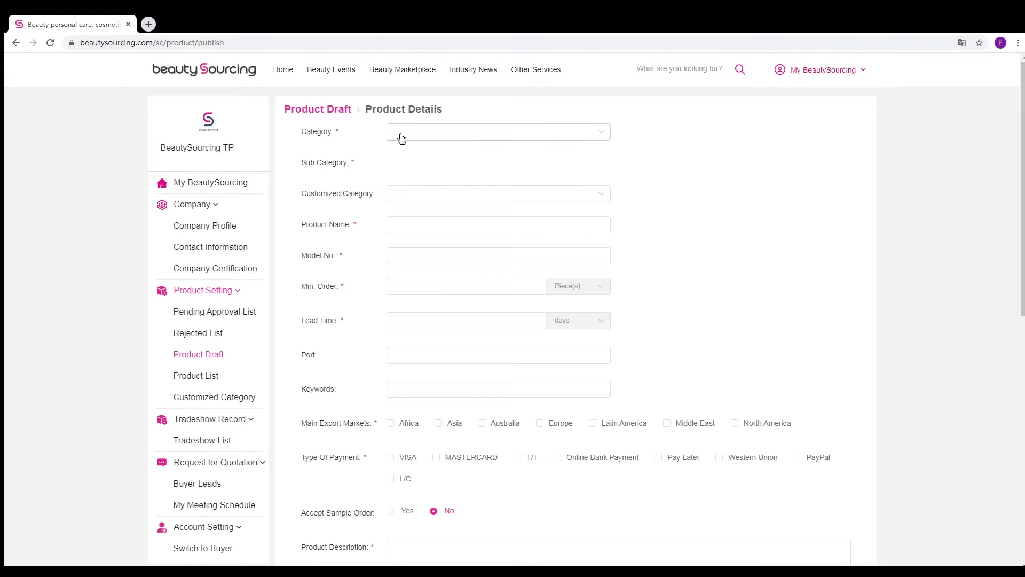
pyautogui.click(401, 138)
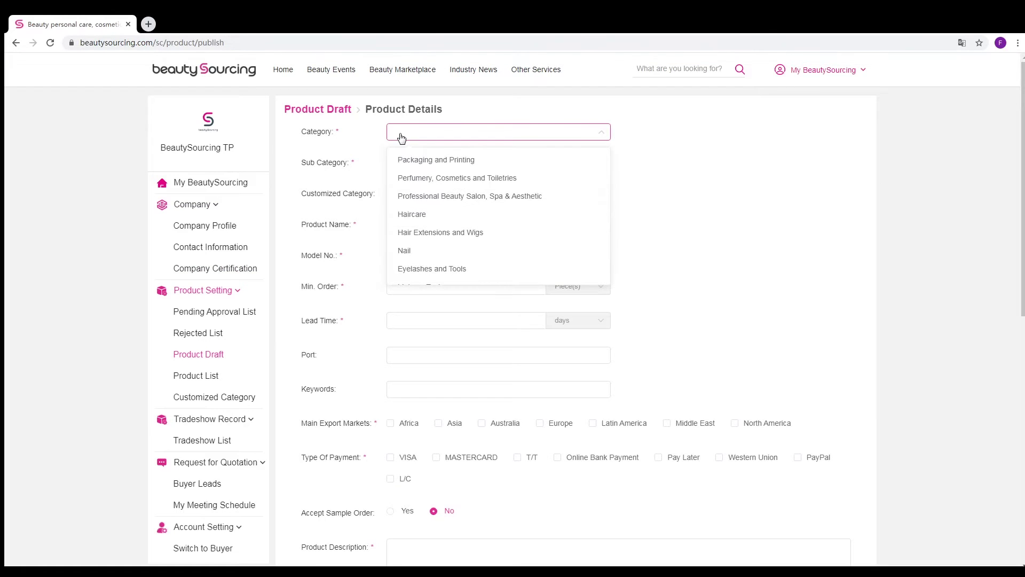
pyautogui.click(421, 181)
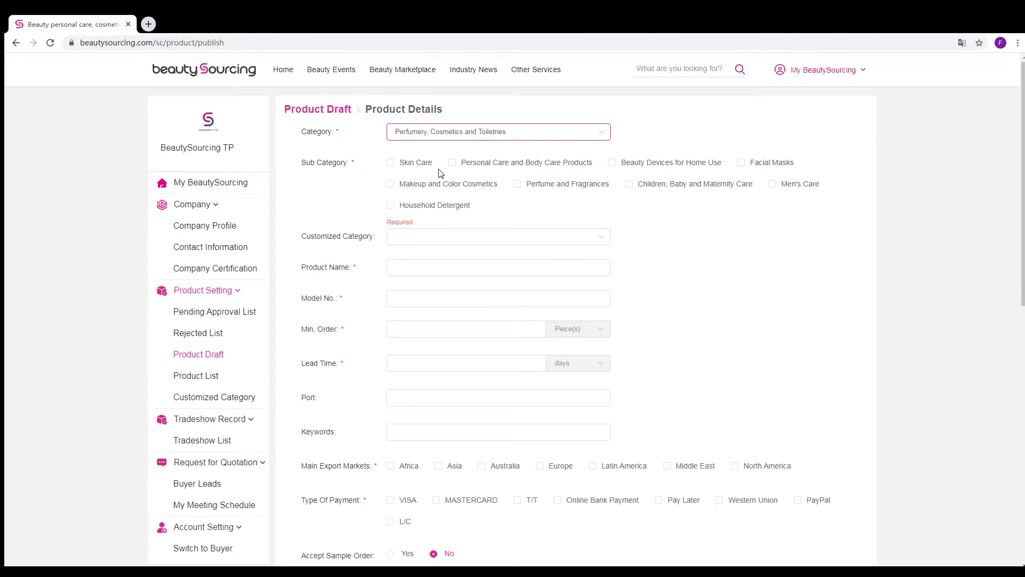
pyautogui.click(391, 184)
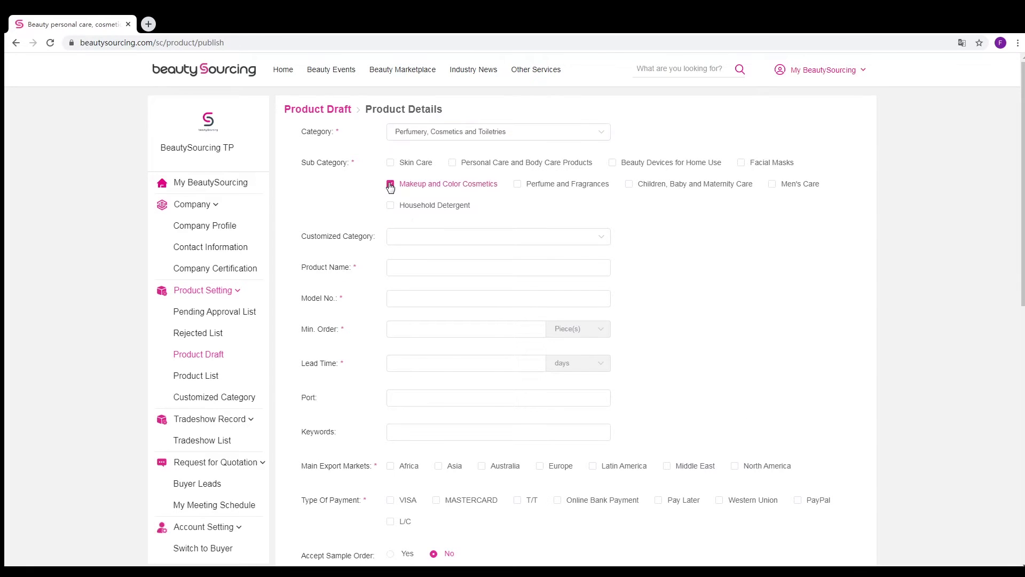
# Enter product name SISI, model number SISI-1001, a minimum order of 5000 pieces and a lead time of 30 days
pyautogui.click(392, 264)
pyautogui.write('SISI')
pyautogui.click(401, 297)
pyautogui.write('SIS')
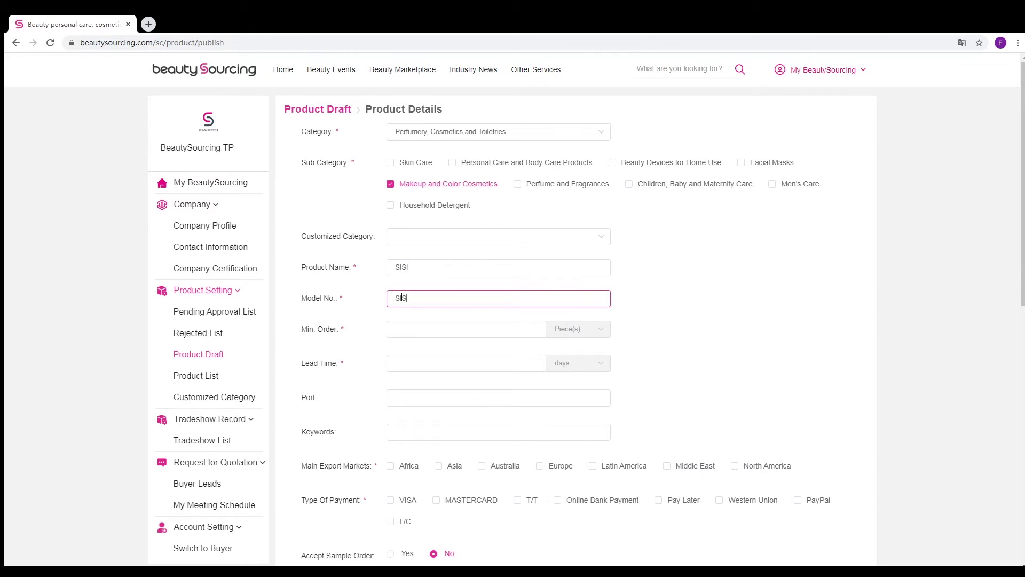
pyautogui.write('I-1001')
pyautogui.click(407, 332)
pyautogui.write('5000')
pyautogui.click(416, 365)
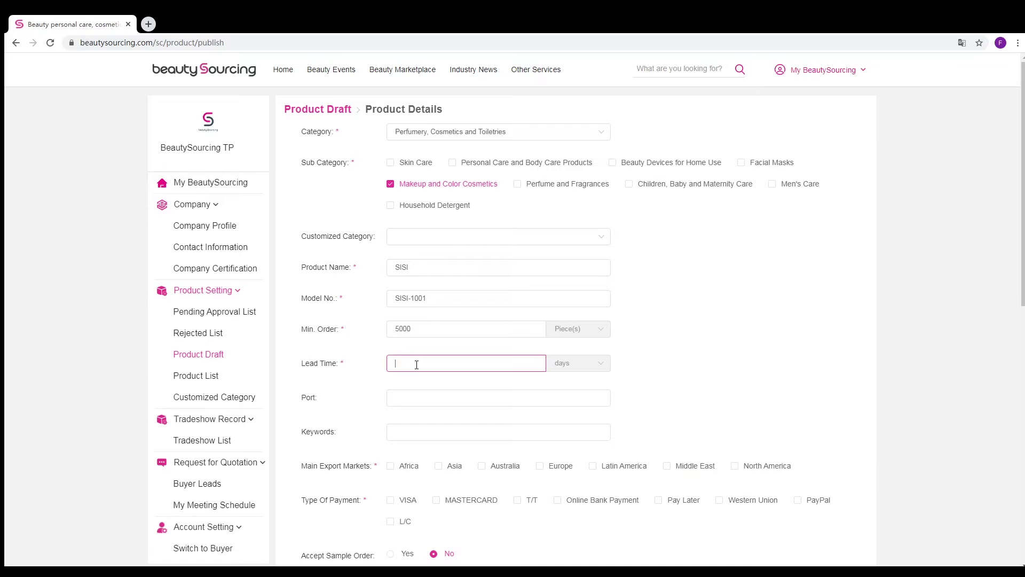
pyautogui.write('30')
# Set the export markets to Asia and Europe, payment to VISA, Online Bank Payment and PayPal, and accept sample orders
pyautogui.scroll(-2, 426, 432)
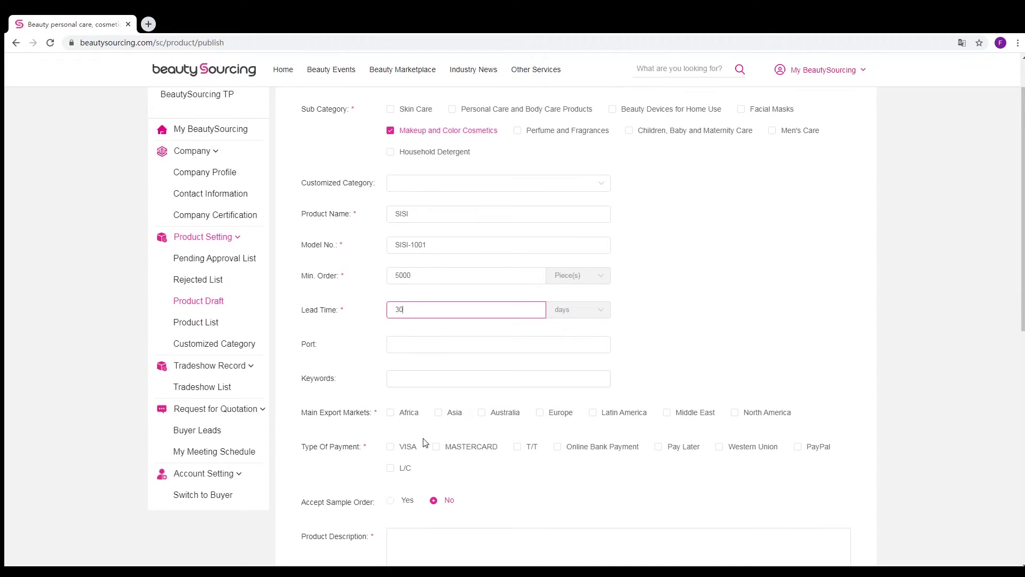
pyautogui.click(438, 364)
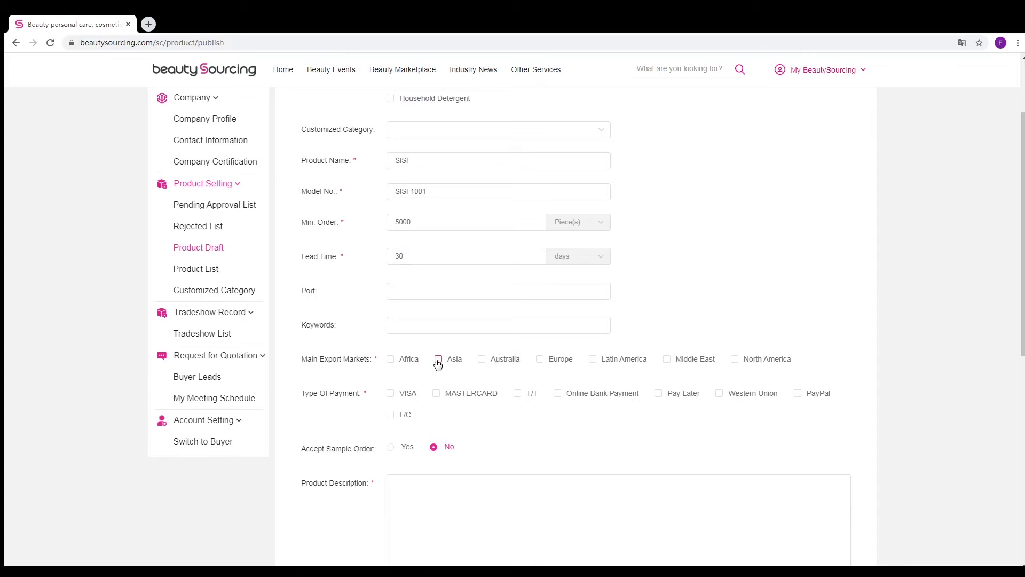
pyautogui.click(539, 363)
pyautogui.click(389, 394)
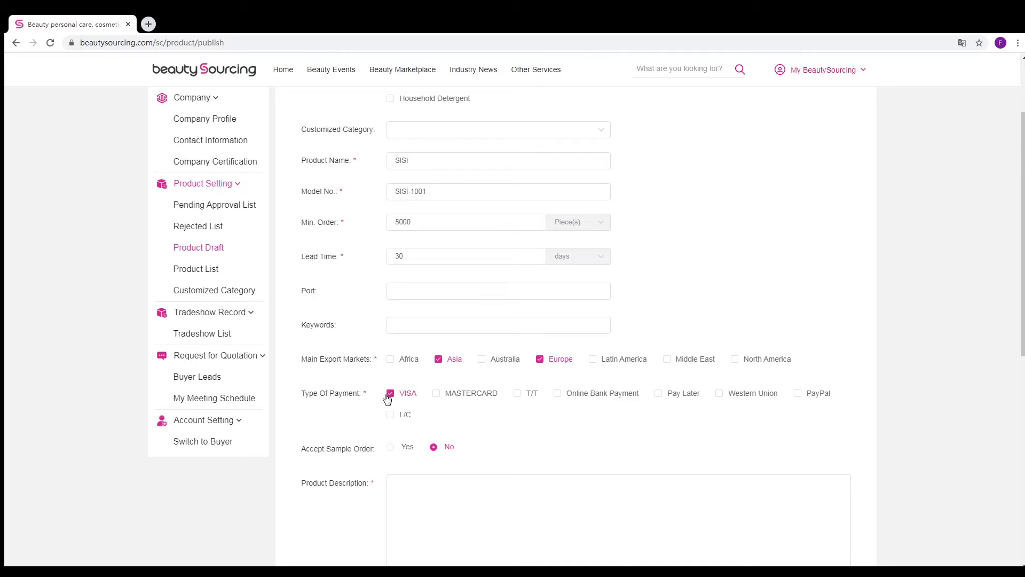
pyautogui.click(554, 400)
pyautogui.click(798, 393)
pyautogui.click(392, 450)
# Enter the product description "Smooth and 10 colors ect."
pyautogui.click(413, 501)
pyautogui.scroll(-1, 414, 502)
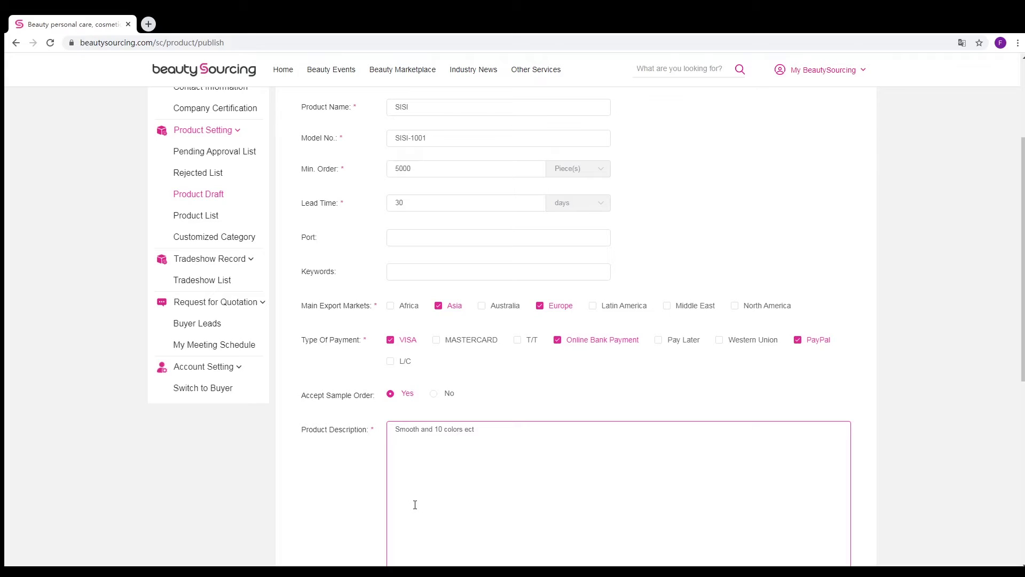
pyautogui.write('.')
# Upload a lipstick main photo and two additional product photos, and submit the product for review
pyautogui.scroll(-3, 415, 505)
pyautogui.click(412, 474)
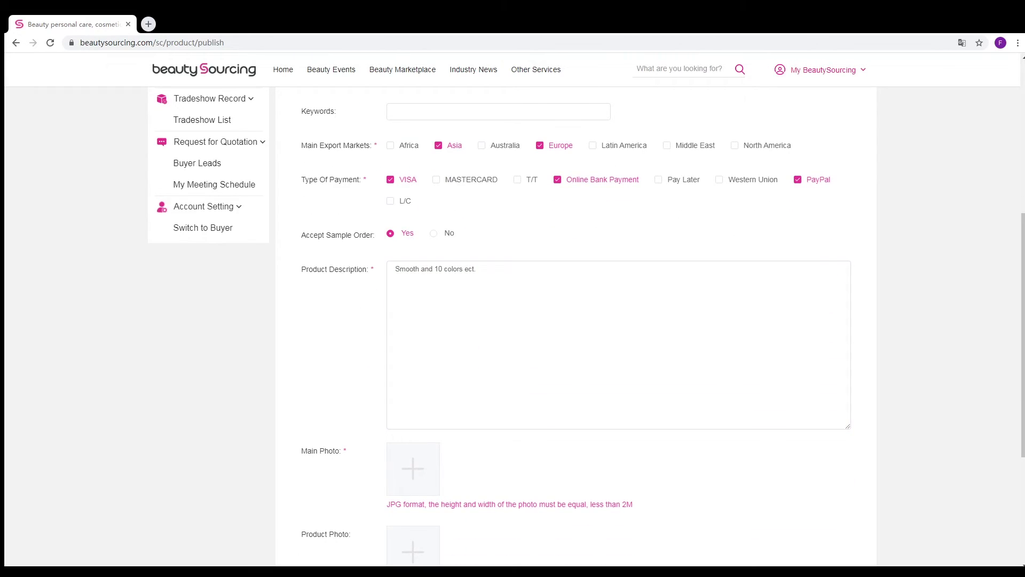
pyautogui.scroll(-1, 445, 403)
pyautogui.scroll(-2, 444, 406)
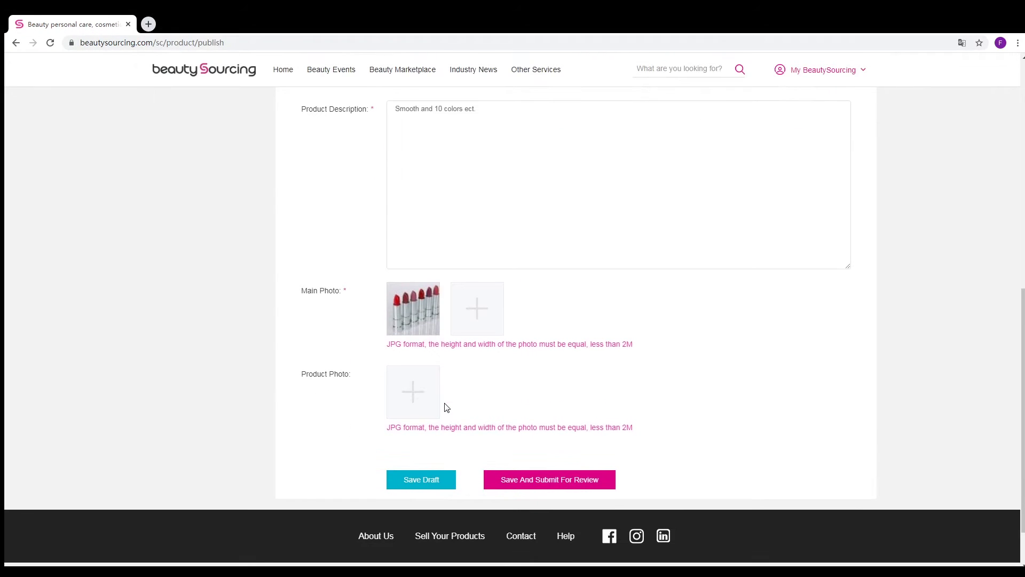
pyautogui.click(413, 401)
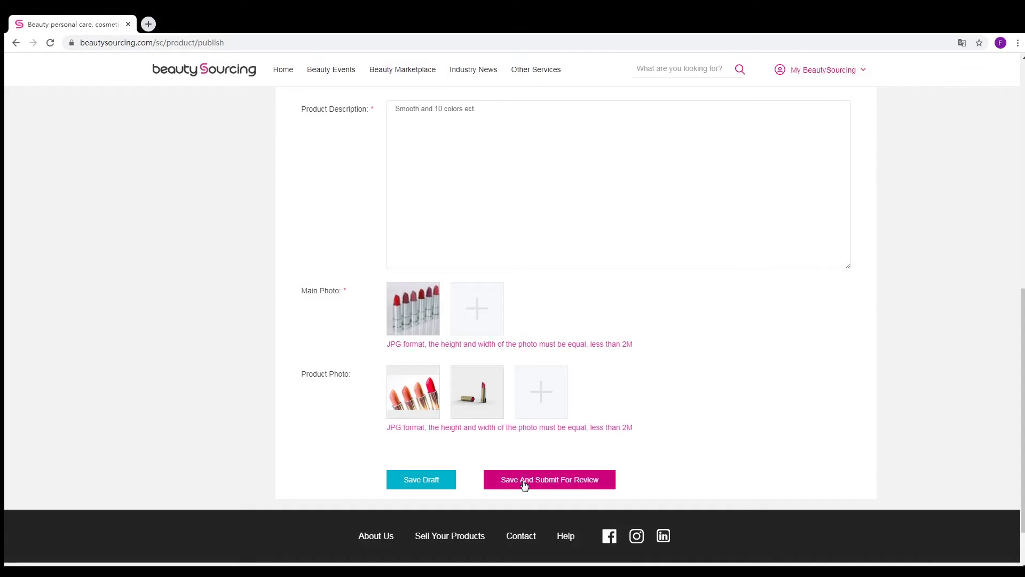
pyautogui.click(523, 485)
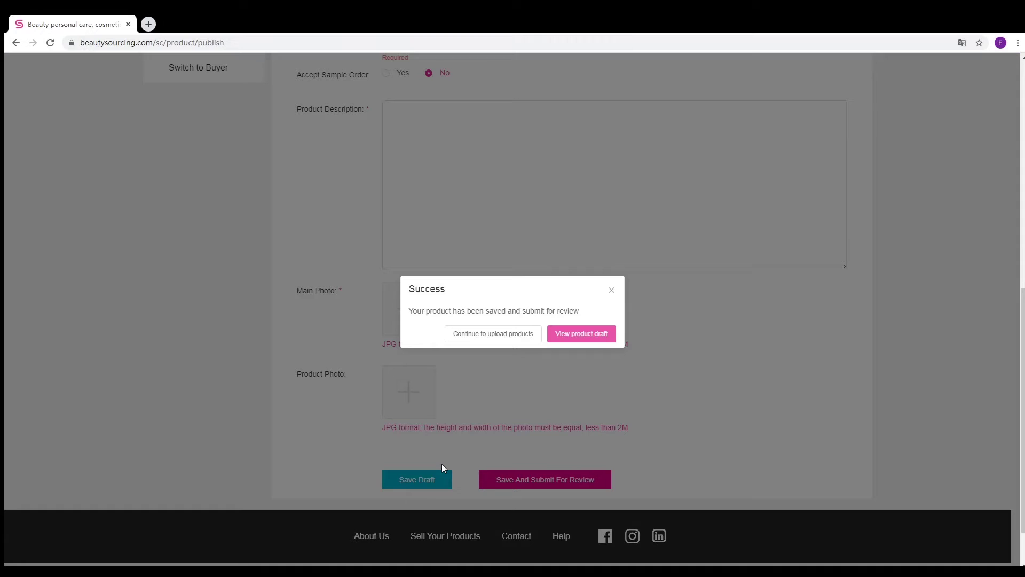
# View the product drafts and highlight the SISI product
pyautogui.click(572, 338)
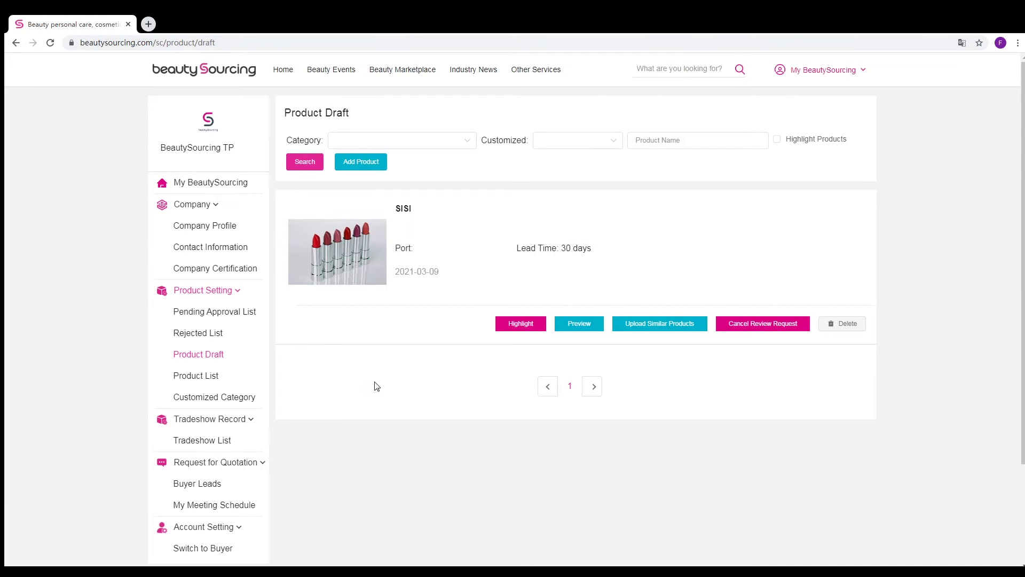
pyautogui.click(522, 324)
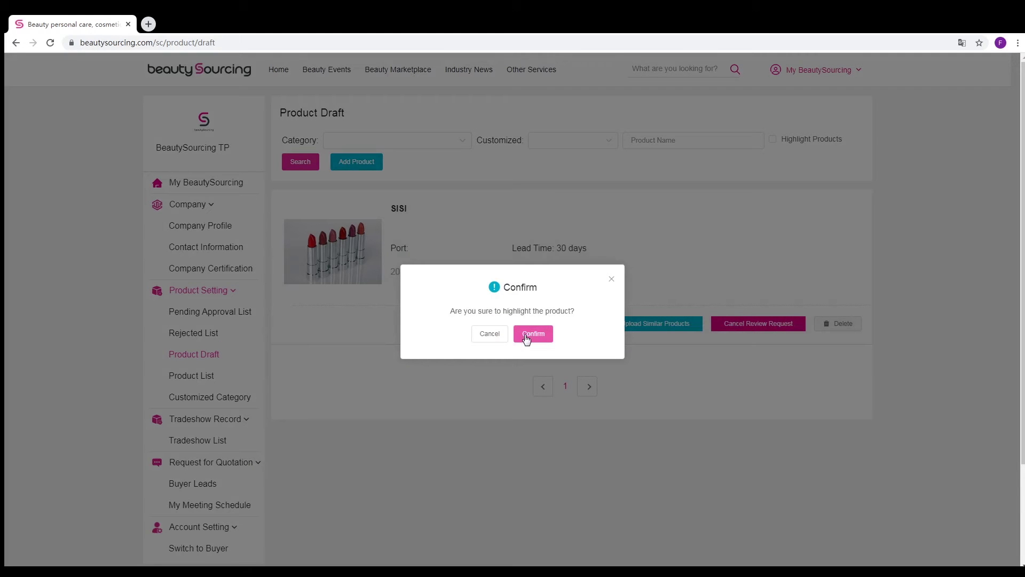
pyautogui.click(530, 339)
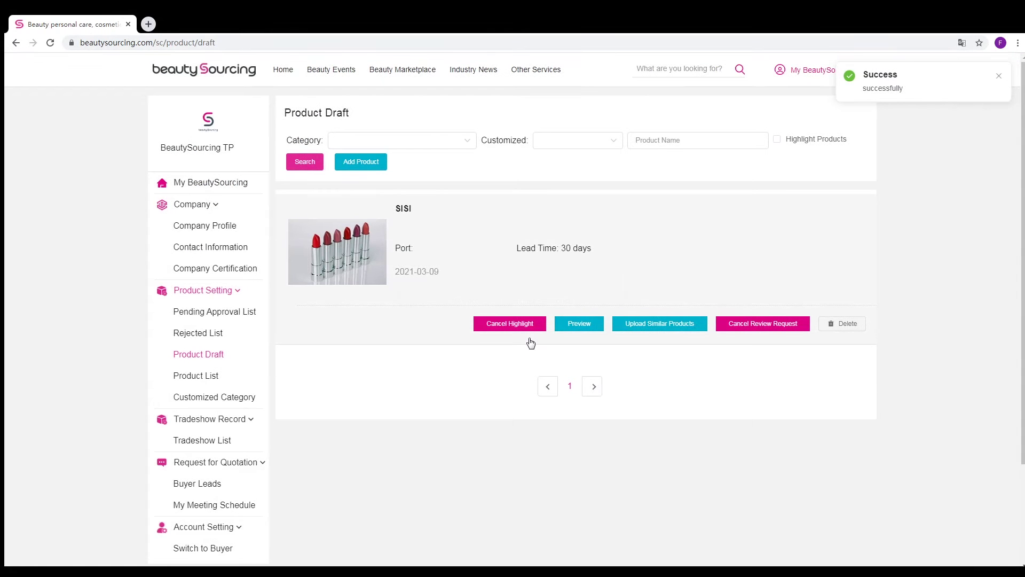
# Preview the SISI product page, look through its details and close the preview
pyautogui.click(569, 326)
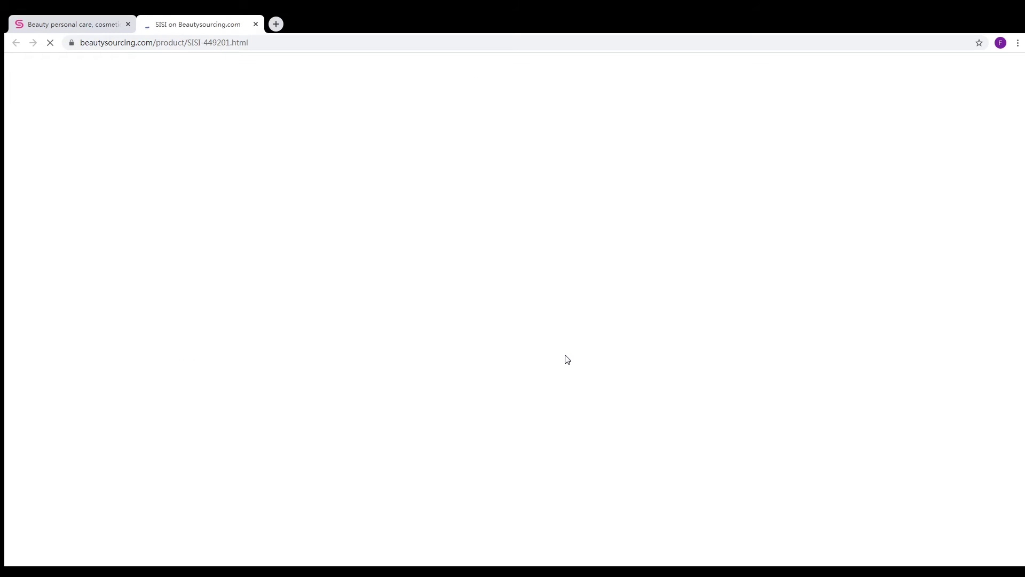
pyautogui.scroll(-2, 424, 500)
pyautogui.scroll(2, 424, 500)
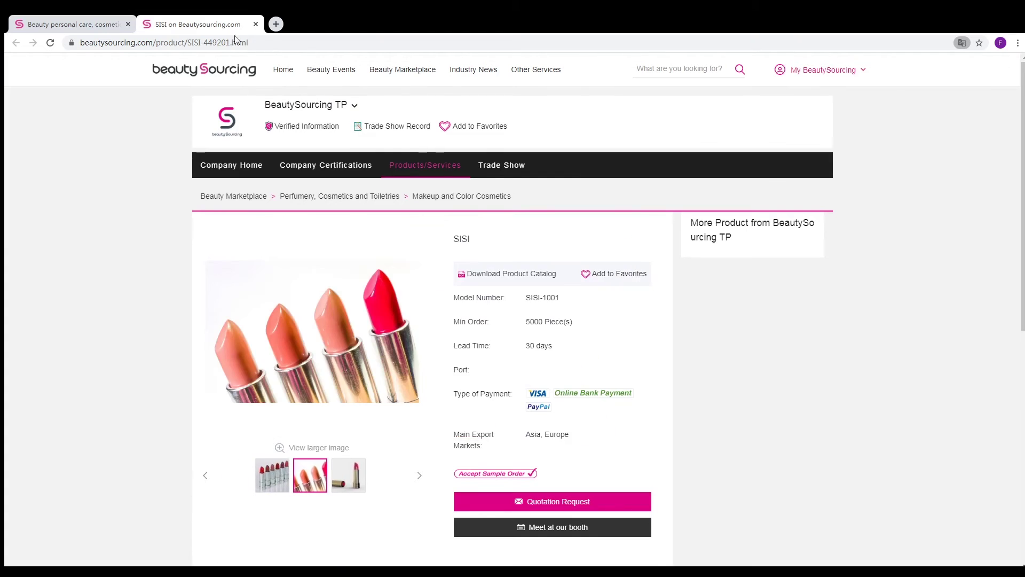
pyautogui.click(256, 24)
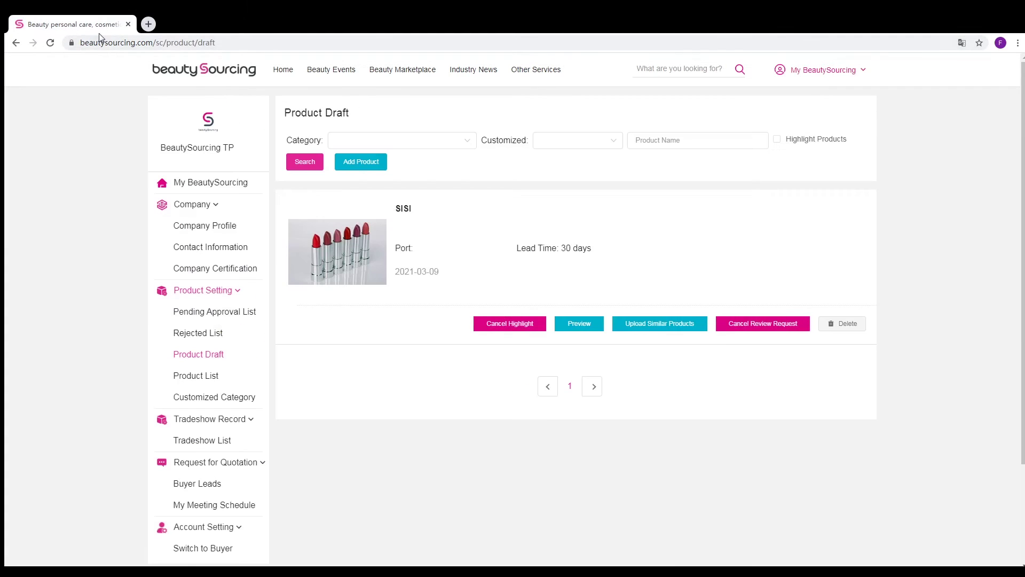
# Check the pending approval list and the product list
pyautogui.click(201, 318)
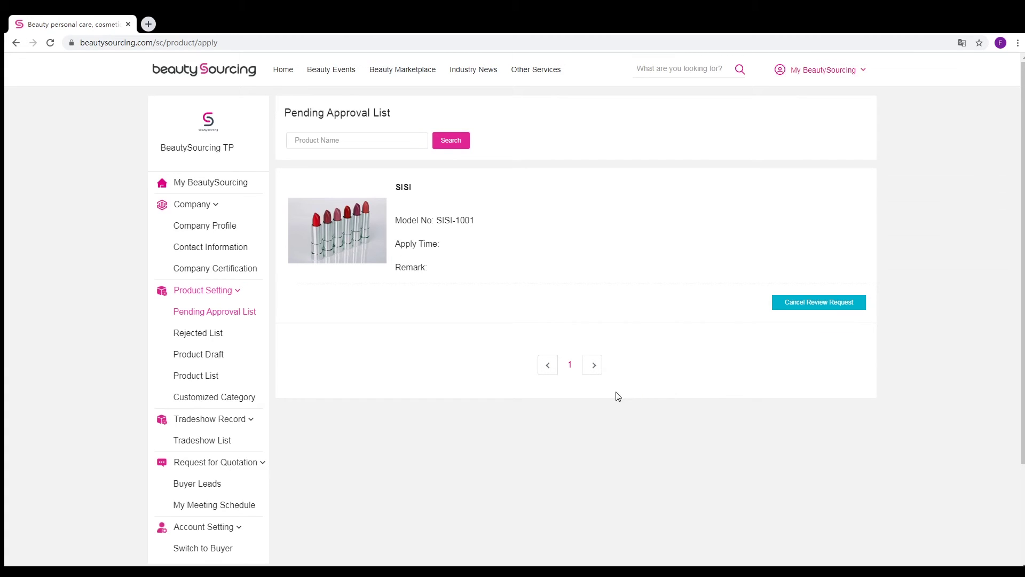
pyautogui.click(208, 377)
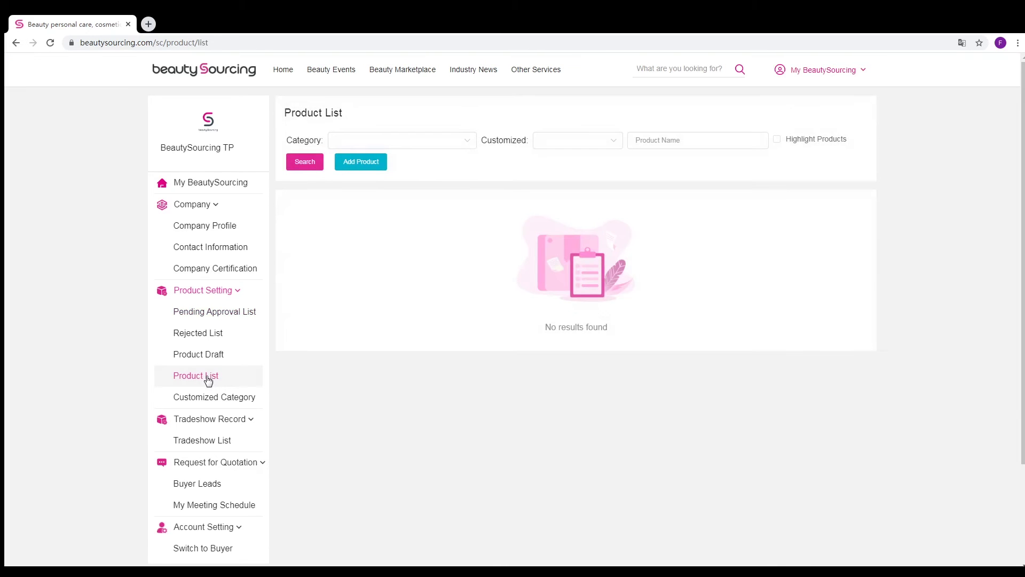
# Add a customized category named SIBI and confirm its name in the edit form
pyautogui.click(208, 400)
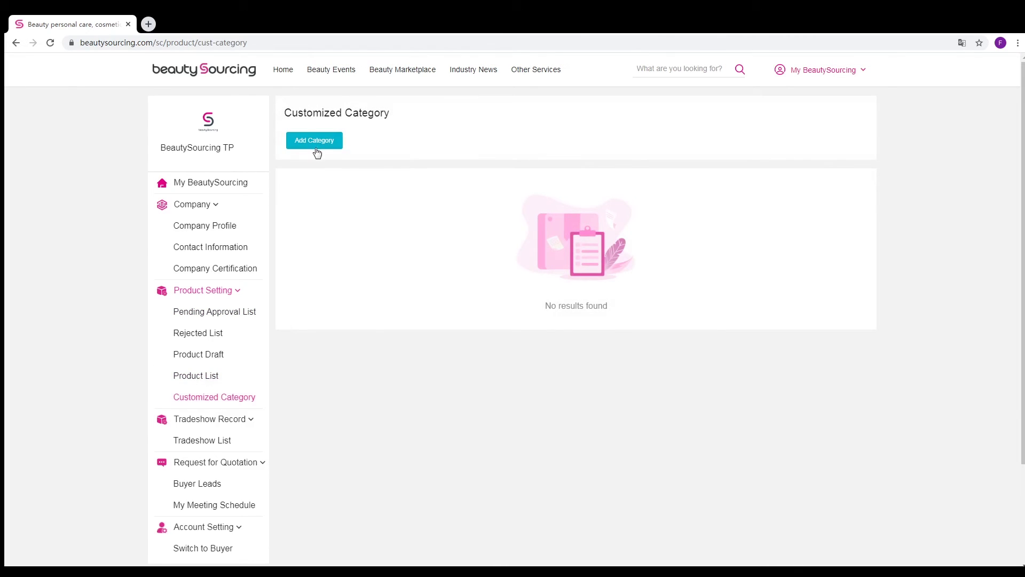
pyautogui.click(315, 143)
pyautogui.click(415, 300)
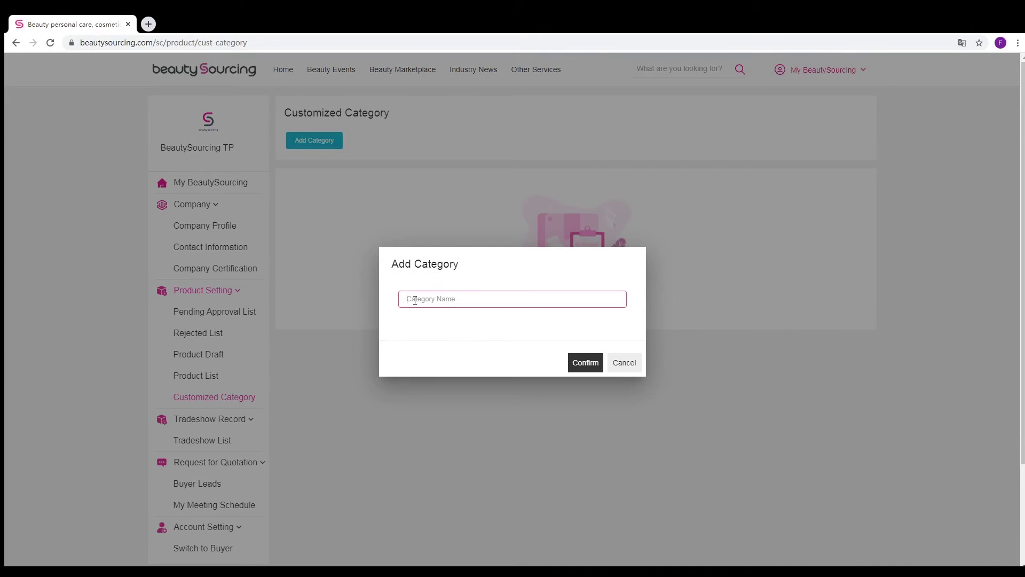
pyautogui.write('s')
pyautogui.press('BackSpace')
pyautogui.write('sIBI')
pyautogui.click(585, 362)
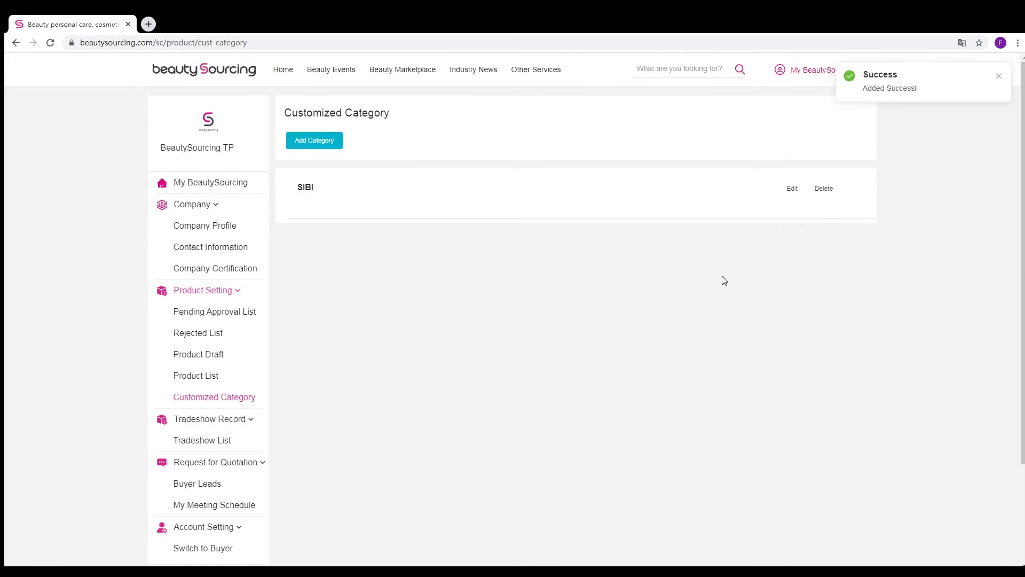
pyautogui.click(792, 188)
pyautogui.click(587, 366)
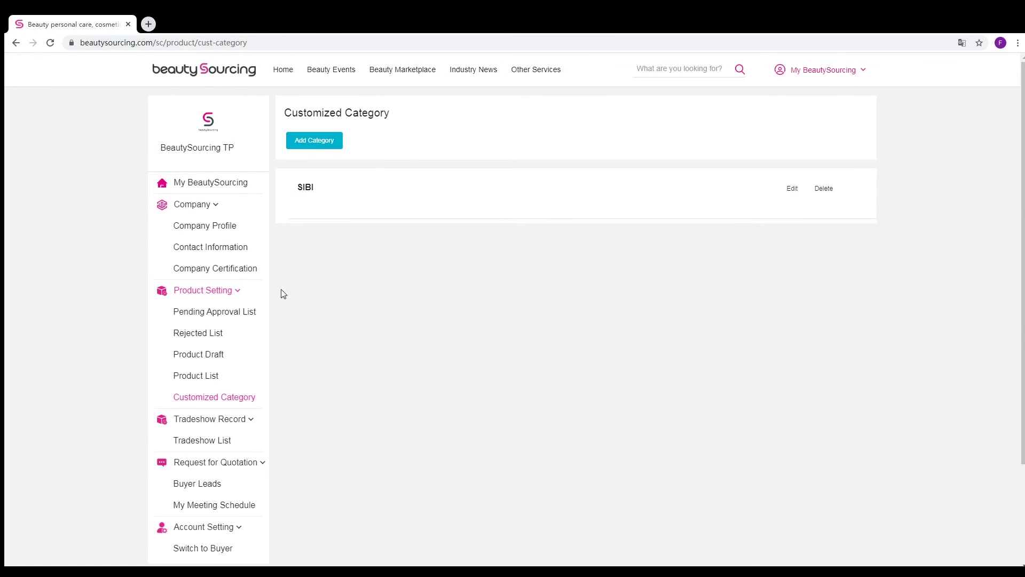
# Add another product under Perfumery, Cosmetics and Toiletries, Makeup and Color Cosmetics and the new customized category, save it as a draft and view the drafts
pyautogui.click(210, 357)
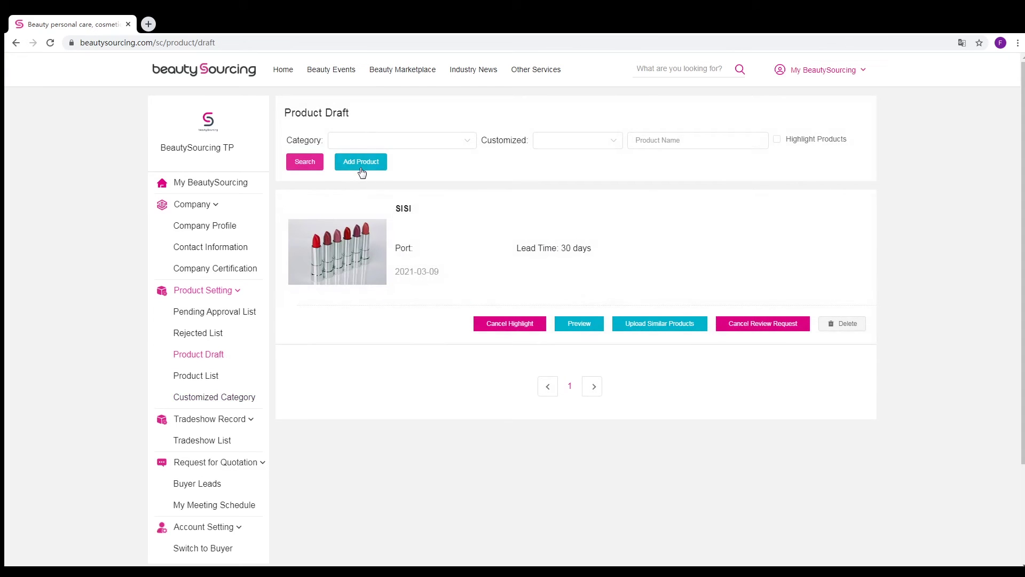
pyautogui.click(361, 162)
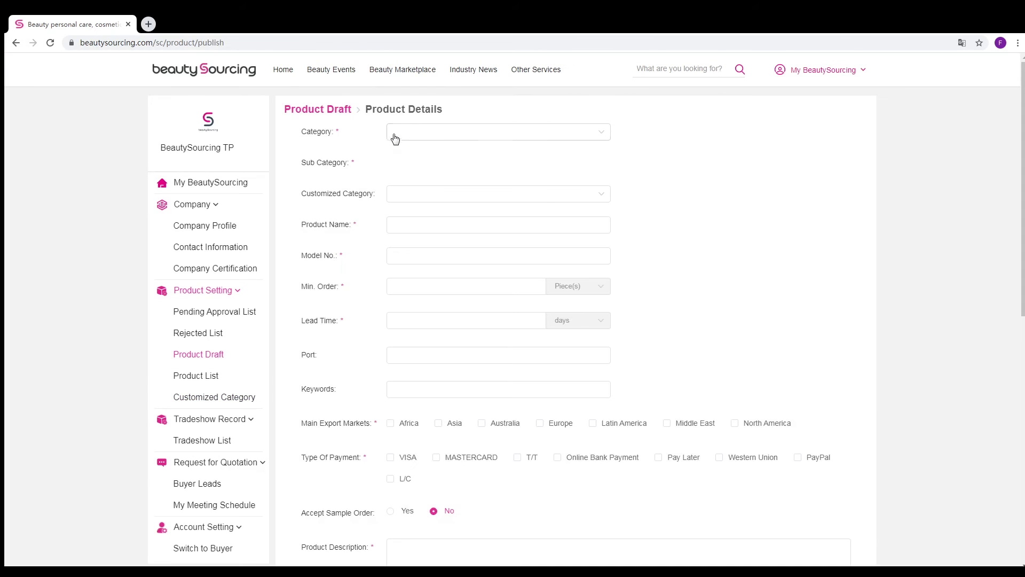
pyautogui.click(395, 138)
pyautogui.click(415, 178)
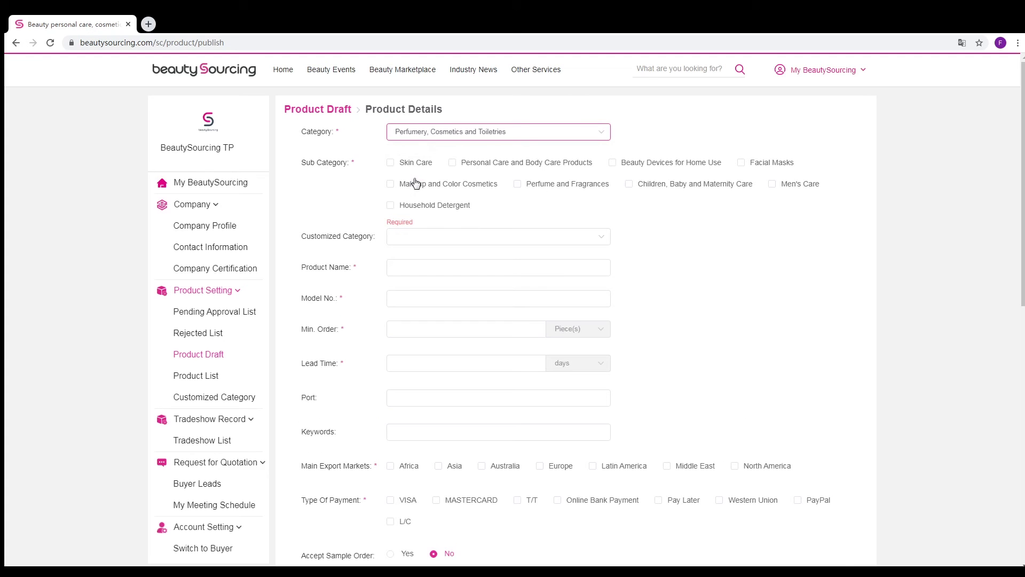
pyautogui.click(395, 185)
pyautogui.click(406, 242)
pyautogui.click(407, 265)
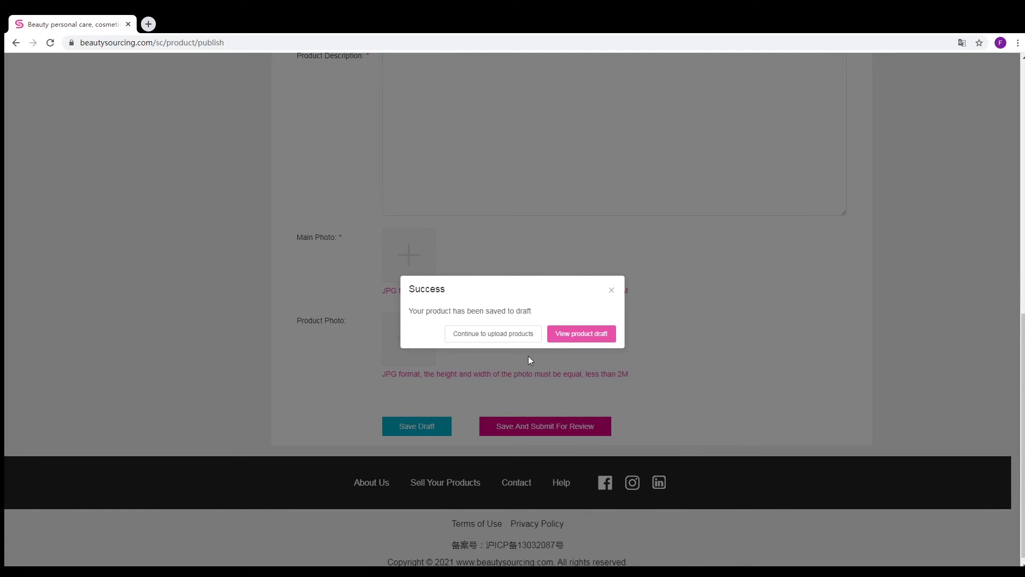
pyautogui.click(562, 335)
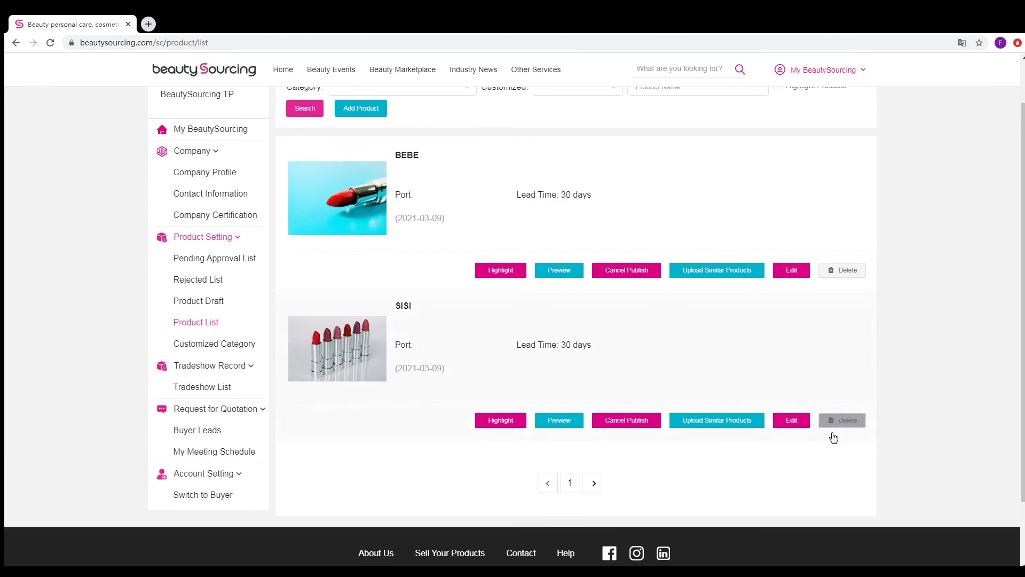
# Check the tradeshow list and open the details of the buyer lead about the BEBE product
pyautogui.click(214, 388)
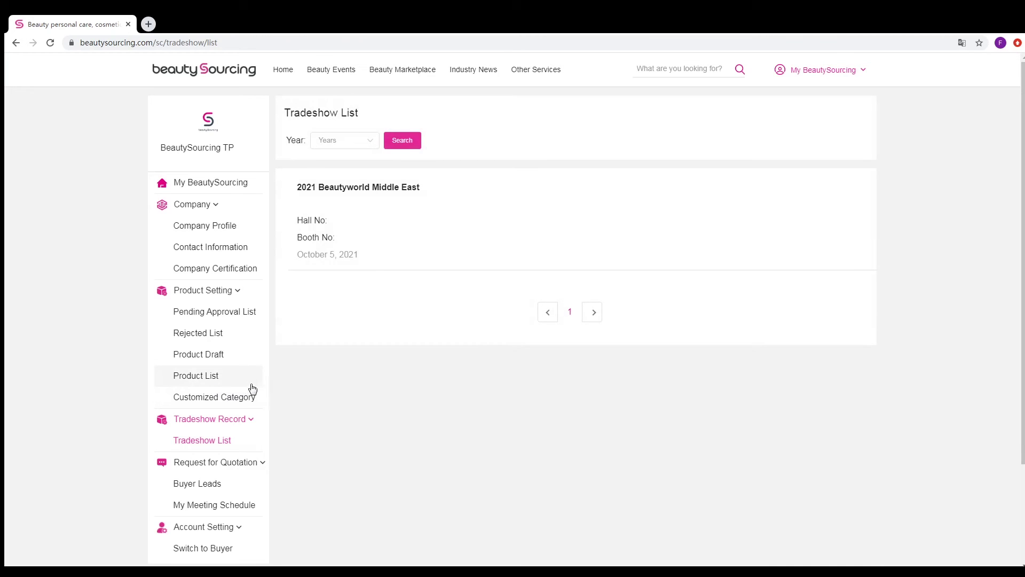
pyautogui.scroll(-2, 320, 373)
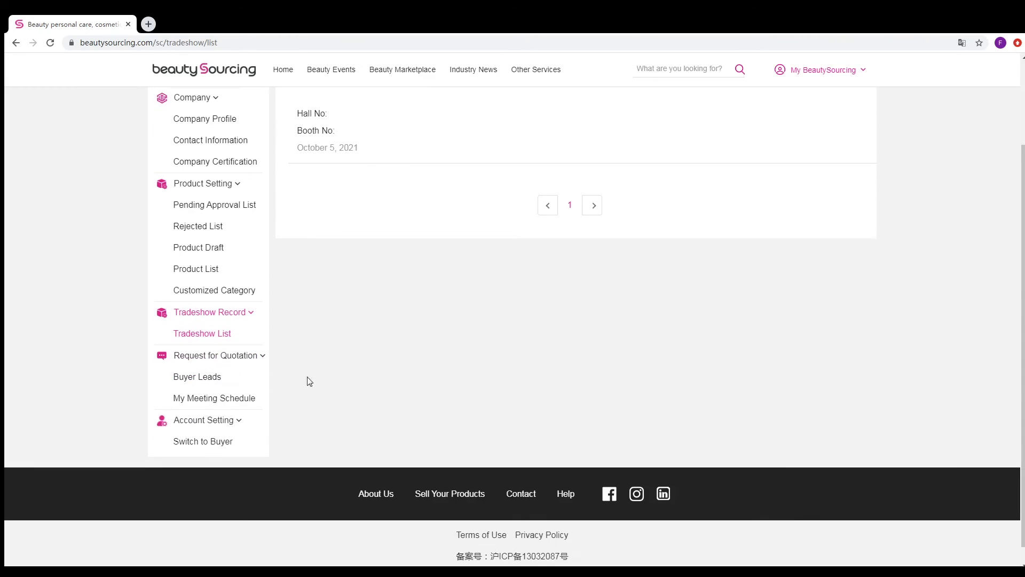
pyautogui.click(204, 377)
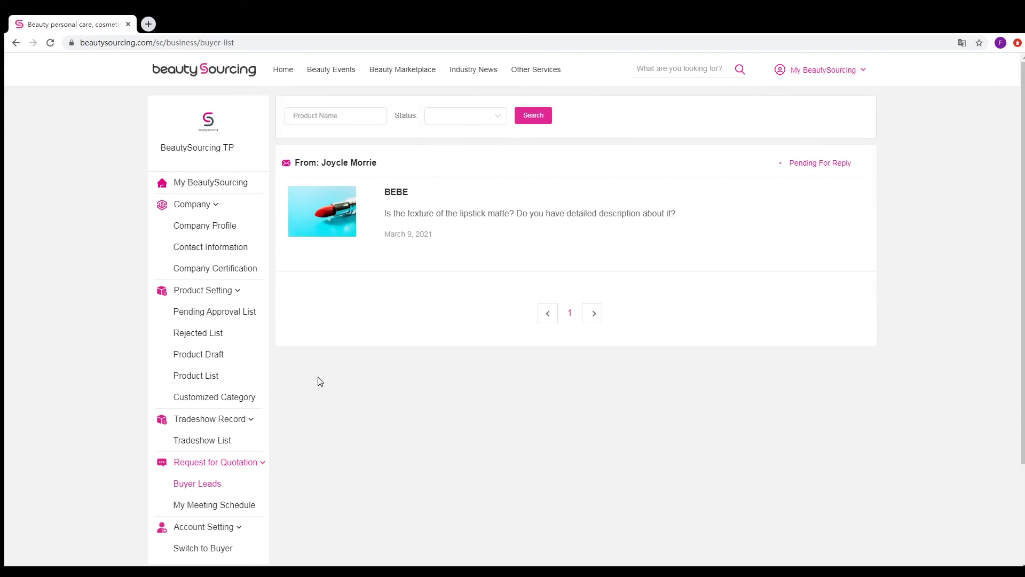
pyautogui.click(394, 197)
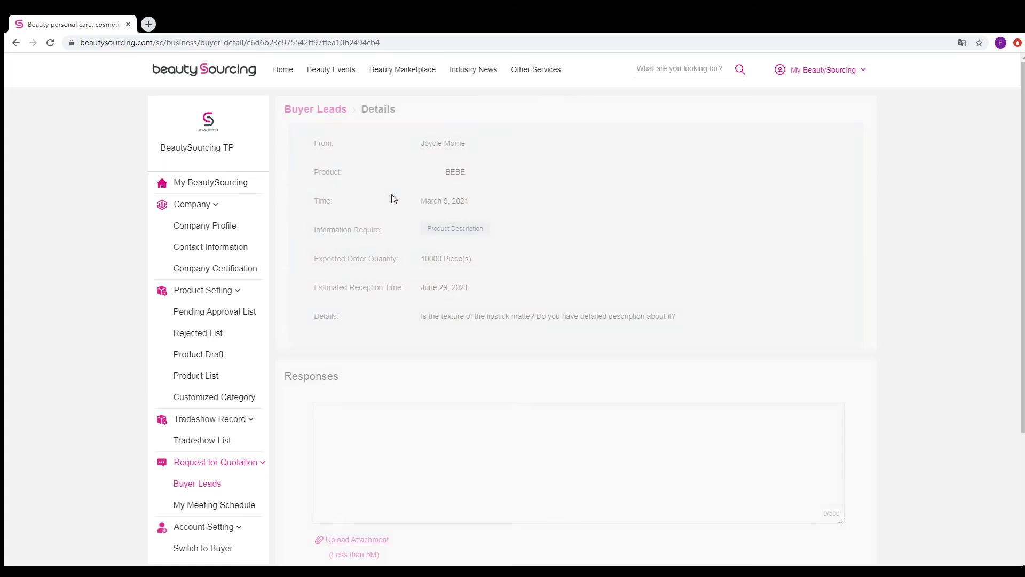
# Post a response to the BEBE lead saying the lipstick is matte, has more than 20 colors and is customized, and inviting special requirements
pyautogui.click(364, 451)
pyautogui.write('Yes, we have the matte nature. i send you our file for your reference. Please see attached doc.')
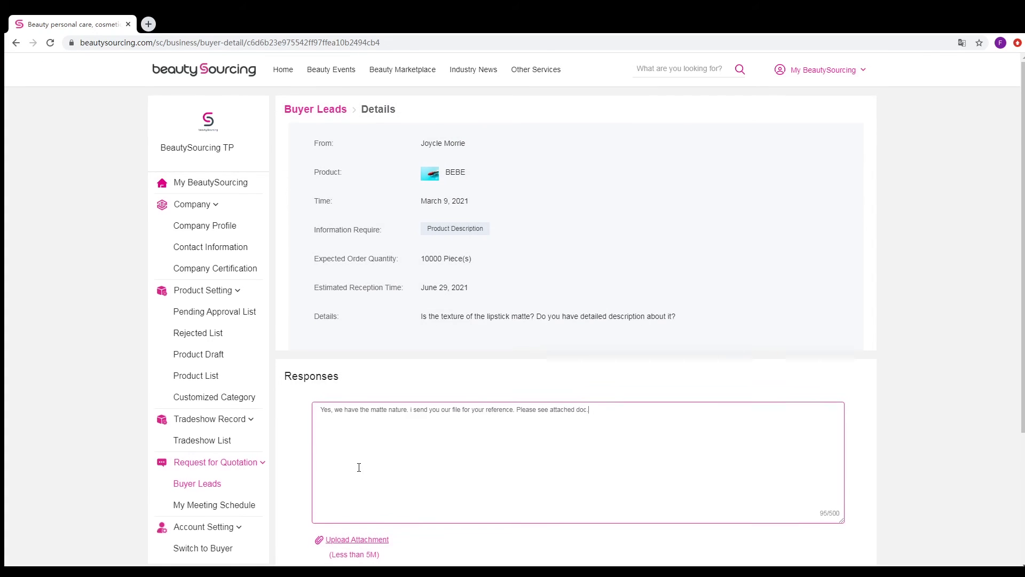
pyautogui.scroll(-2, 366, 475)
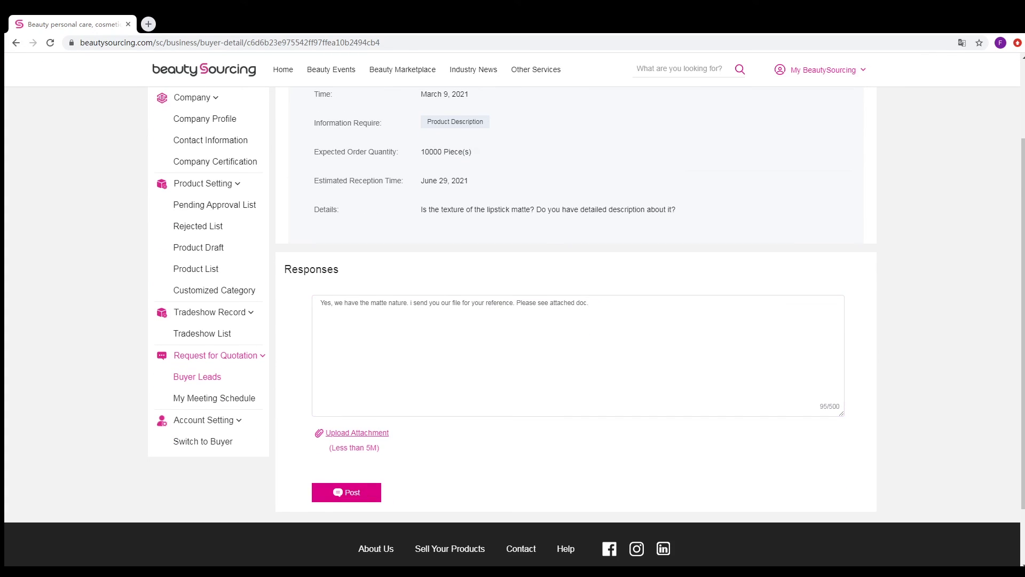
pyautogui.scroll(-2, 512, 320)
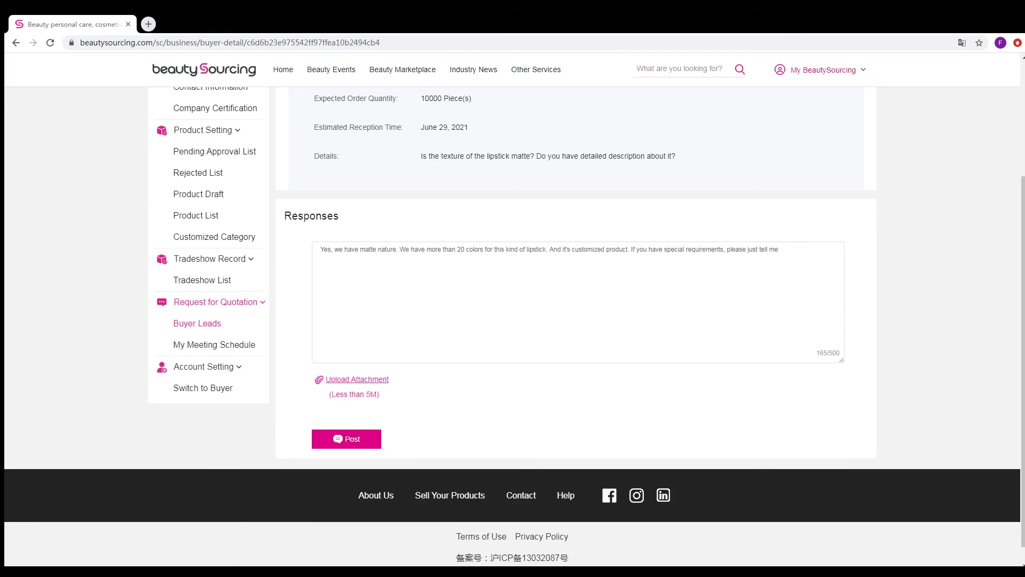
pyautogui.click(329, 436)
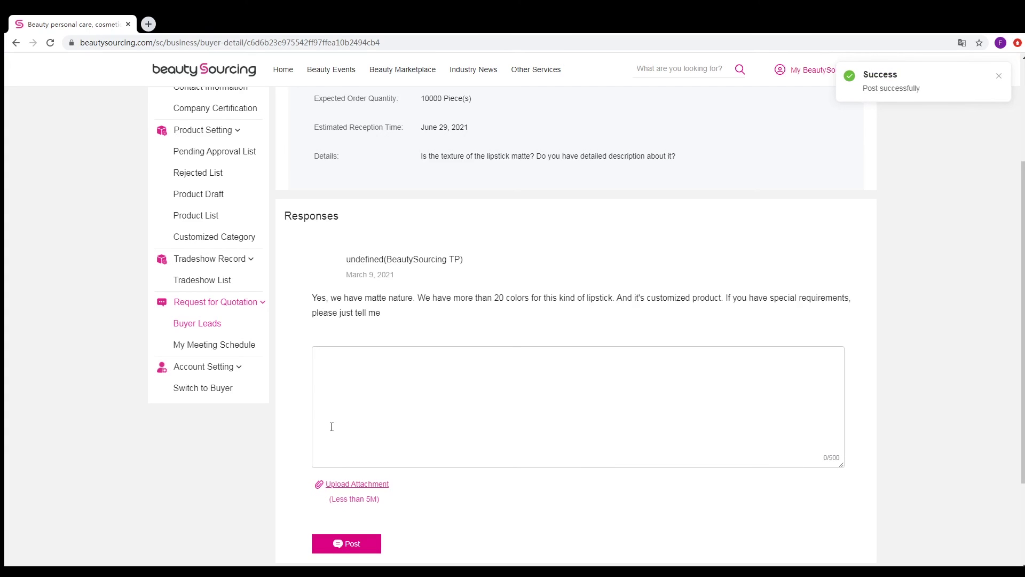
pyautogui.click(244, 348)
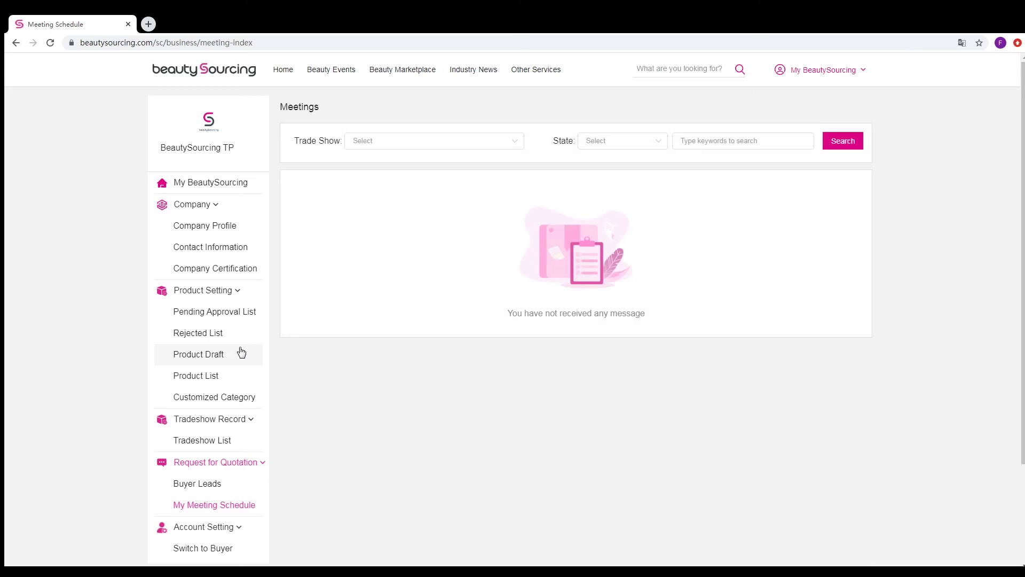
pyautogui.click(515, 145)
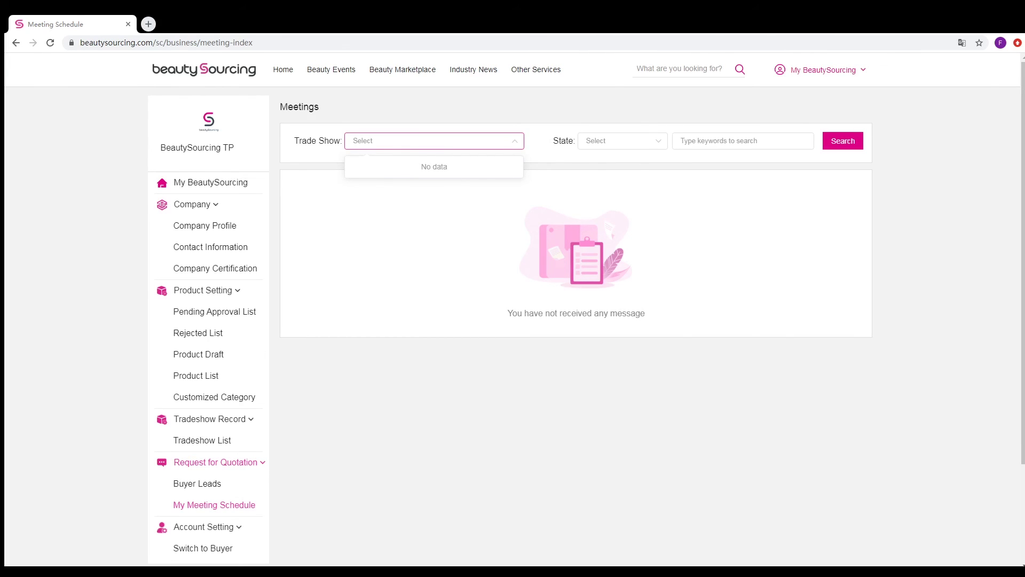
pyautogui.press('Escape')
pyautogui.press('F5')
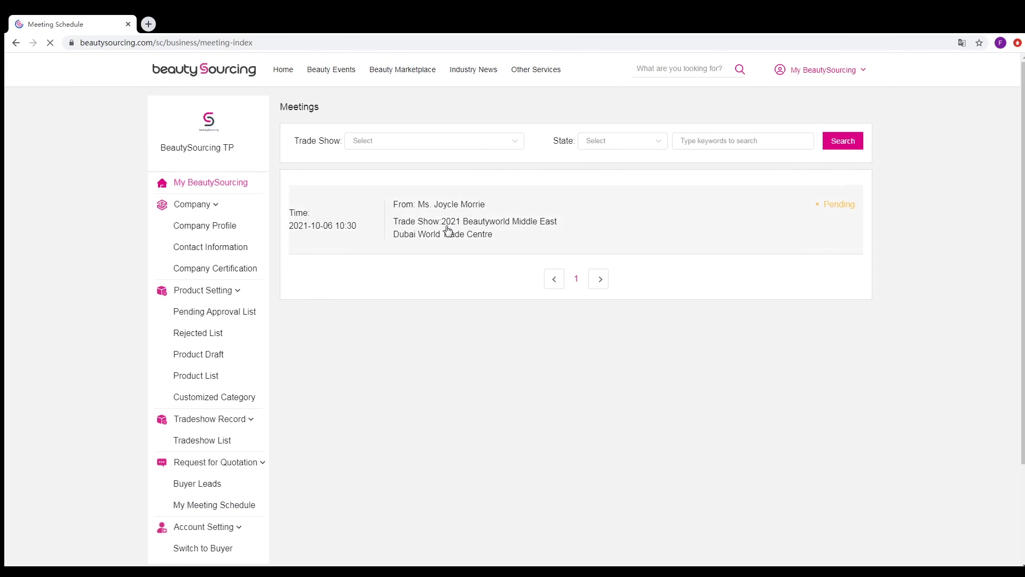
pyautogui.click(229, 506)
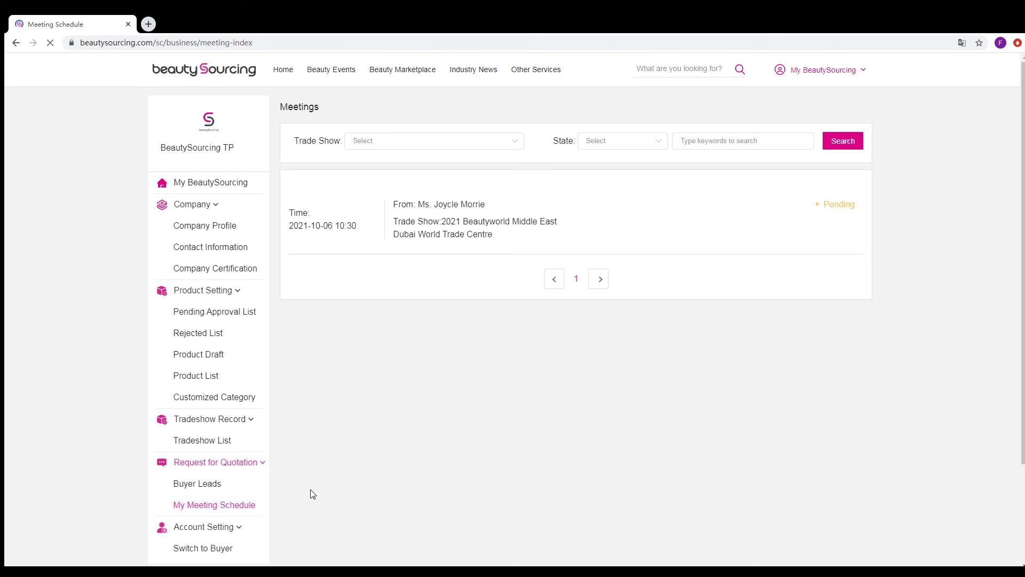
pyautogui.click(842, 213)
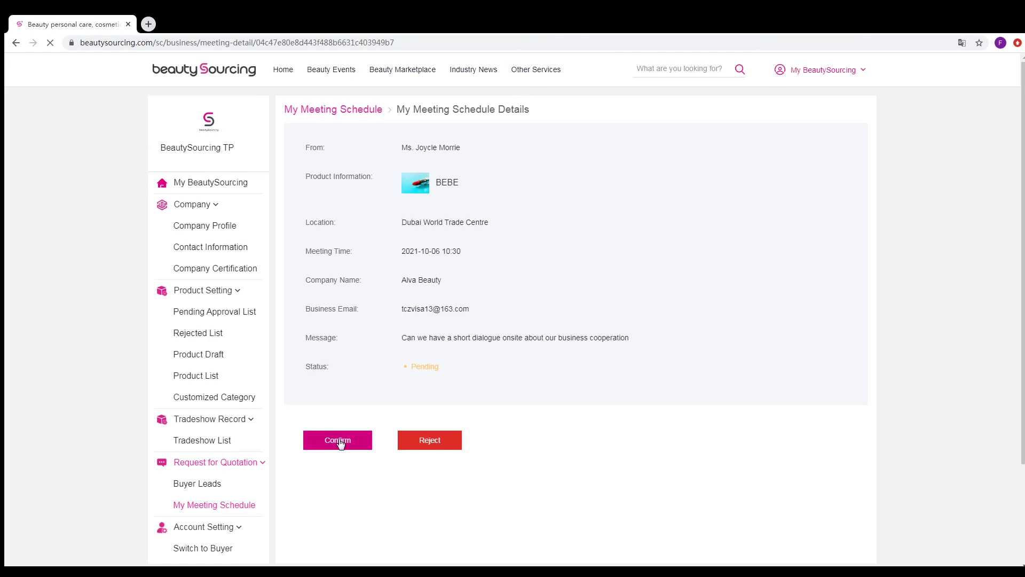
pyautogui.click(338, 441)
pyautogui.click(534, 335)
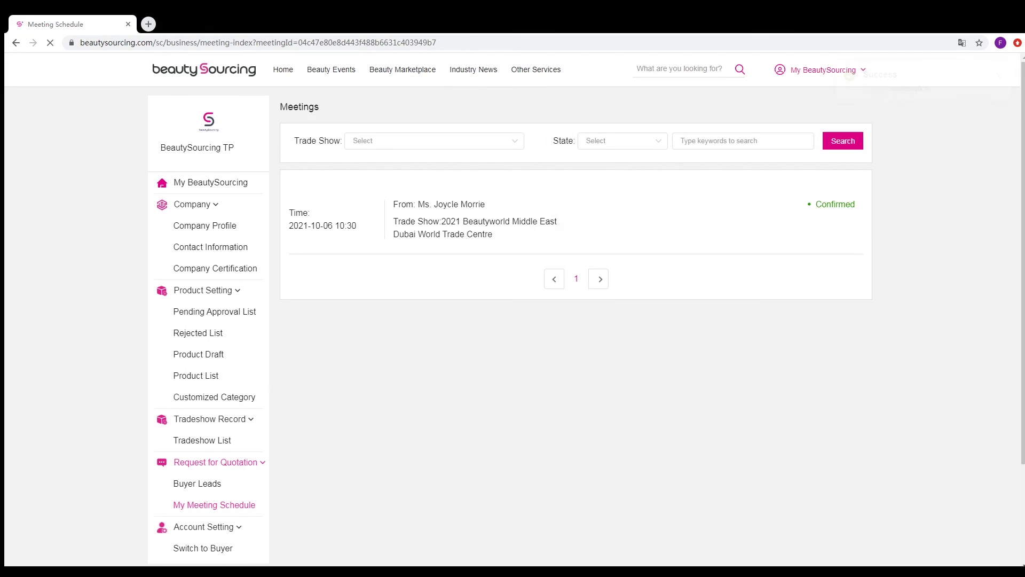
# Open the SISI lead from the dashboard's unread inquiries and post the response "30 per/ lipstick and half and one month is ok"
pyautogui.click(215, 188)
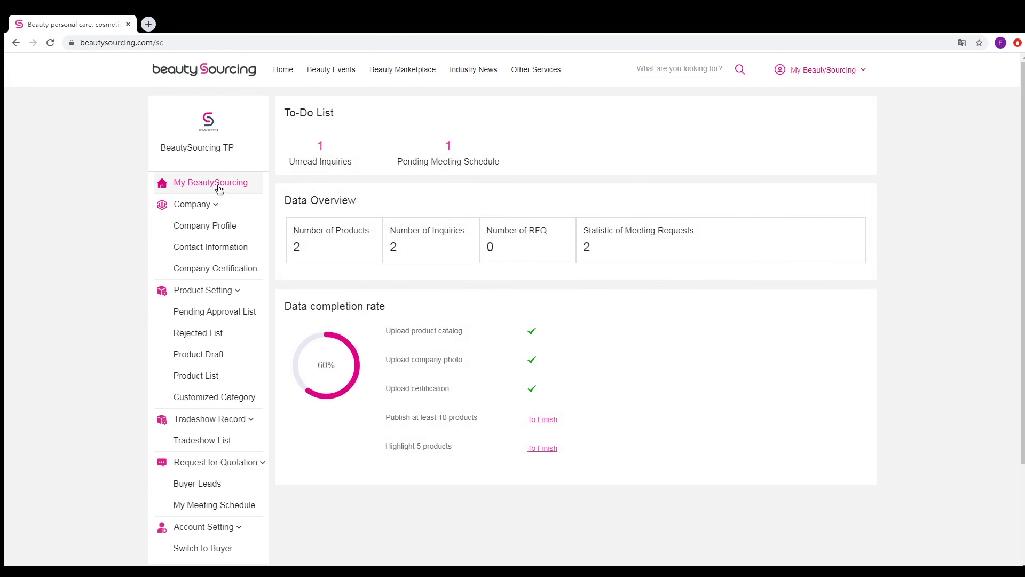
pyautogui.click(320, 150)
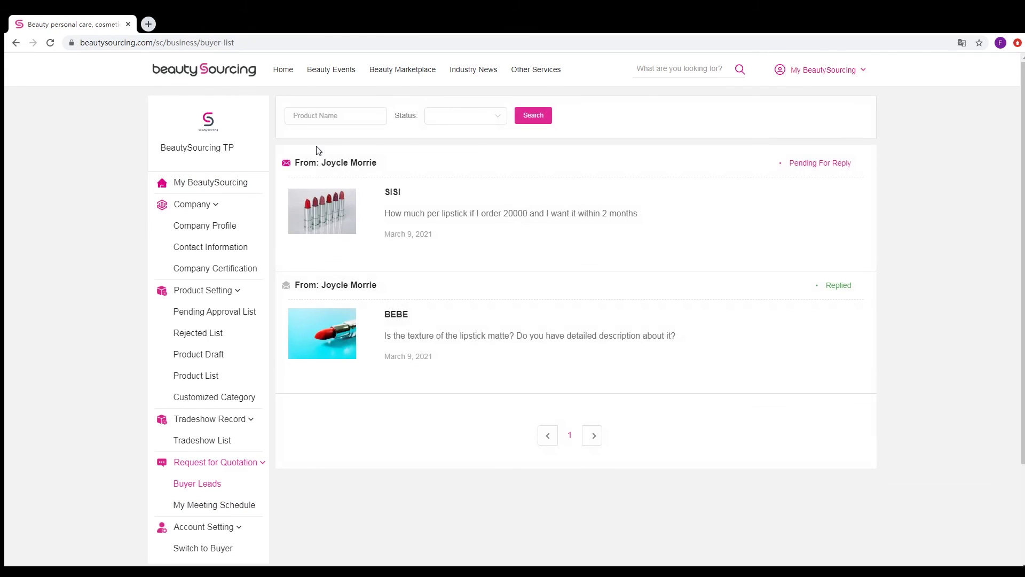
pyautogui.click(402, 214)
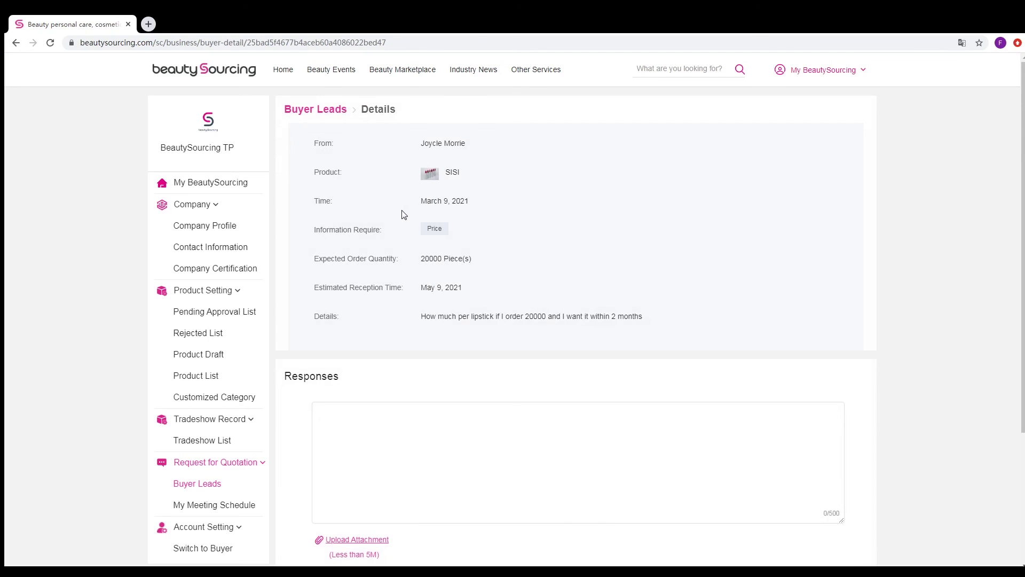
pyautogui.click(366, 431)
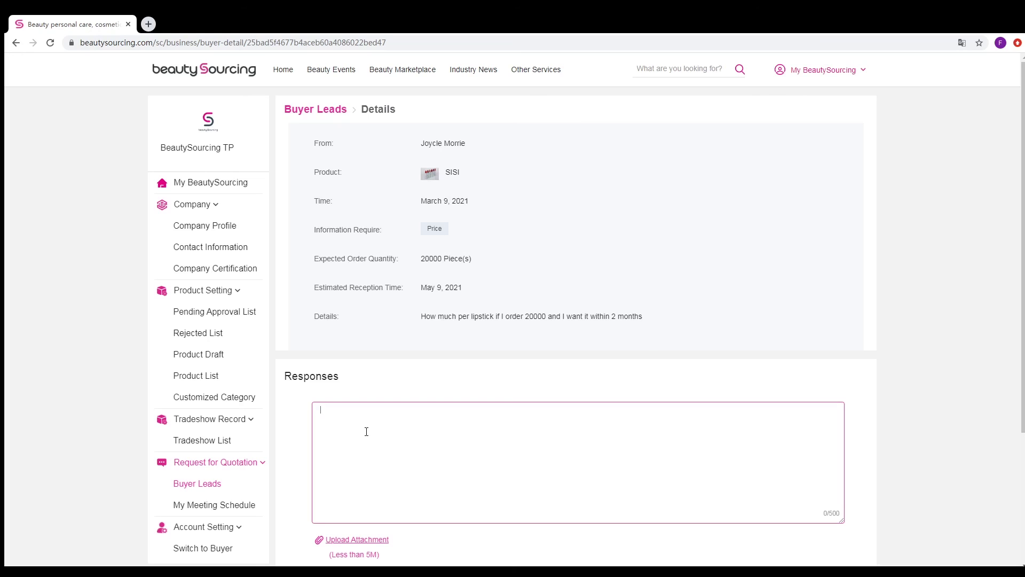
pyautogui.write('30 per/ lipstick and half and one month')
pyautogui.scroll(-3, 423, 469)
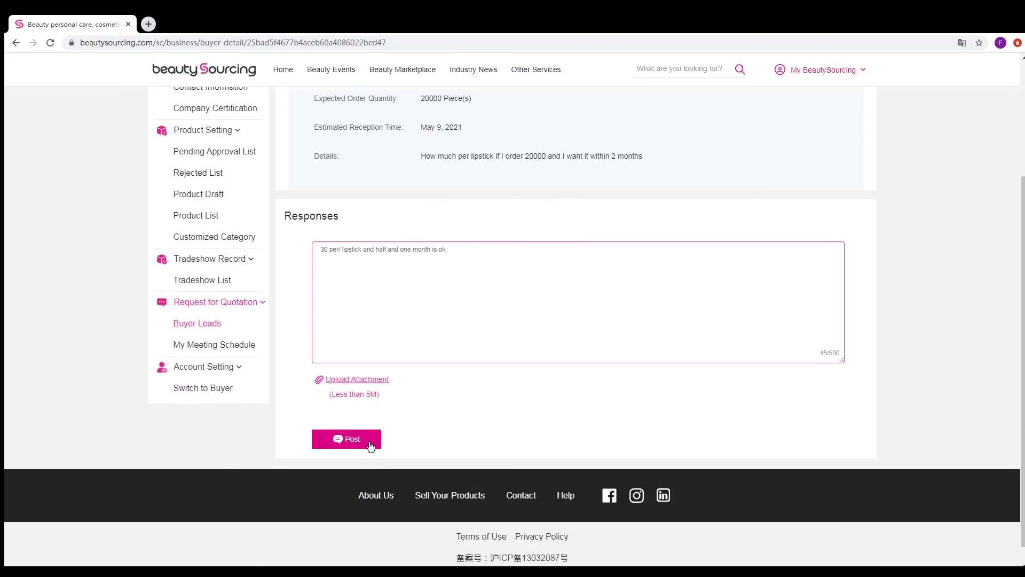
pyautogui.click(368, 437)
pyautogui.scroll(3, 320, 321)
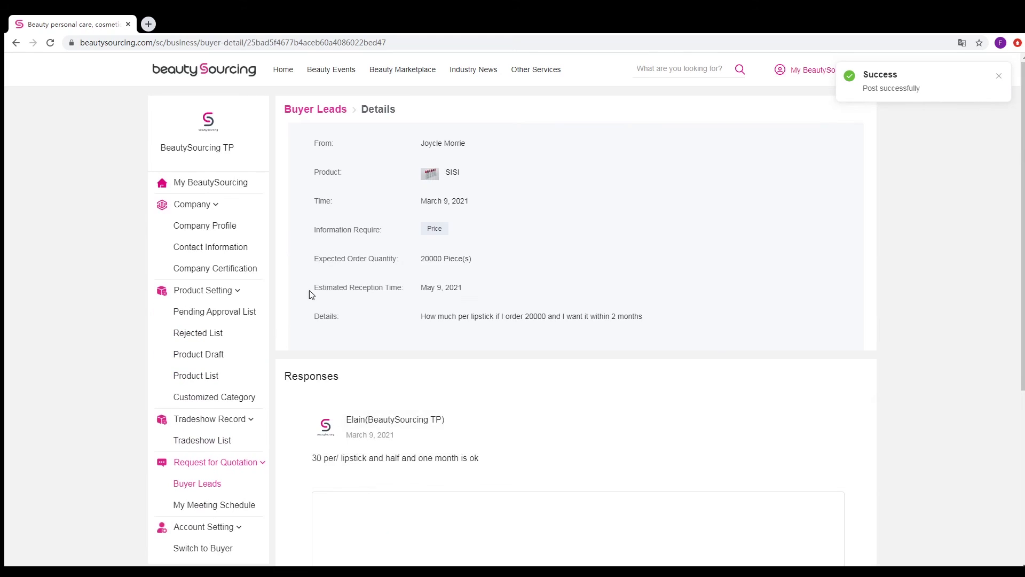
pyautogui.click(222, 183)
pyautogui.click(447, 146)
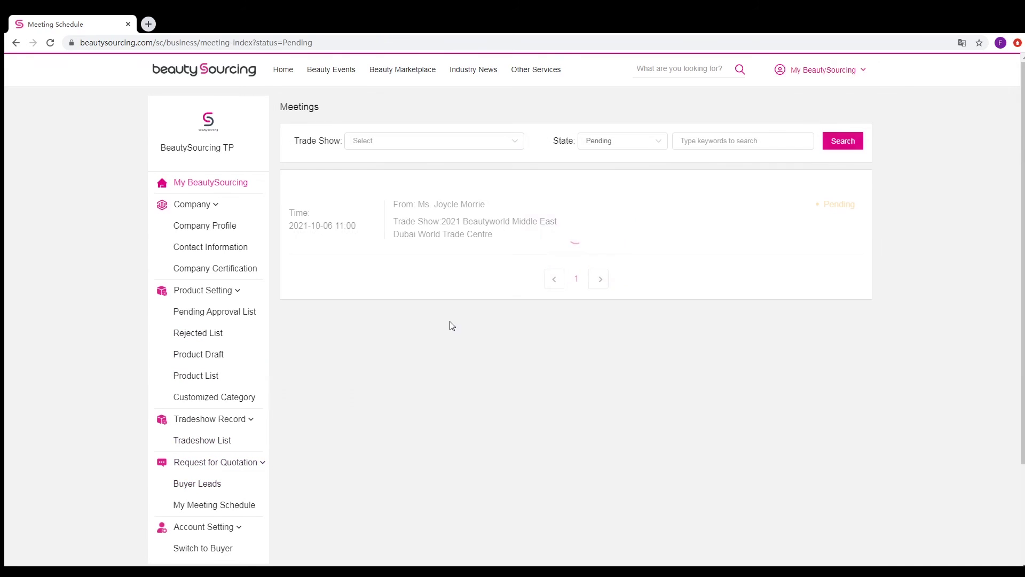
pyautogui.click(822, 222)
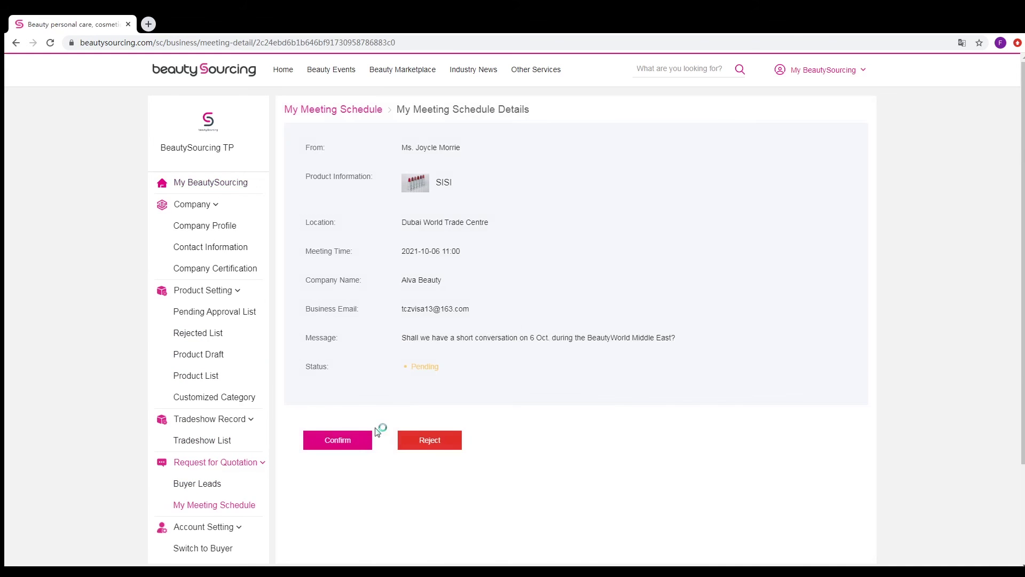
pyautogui.click(362, 442)
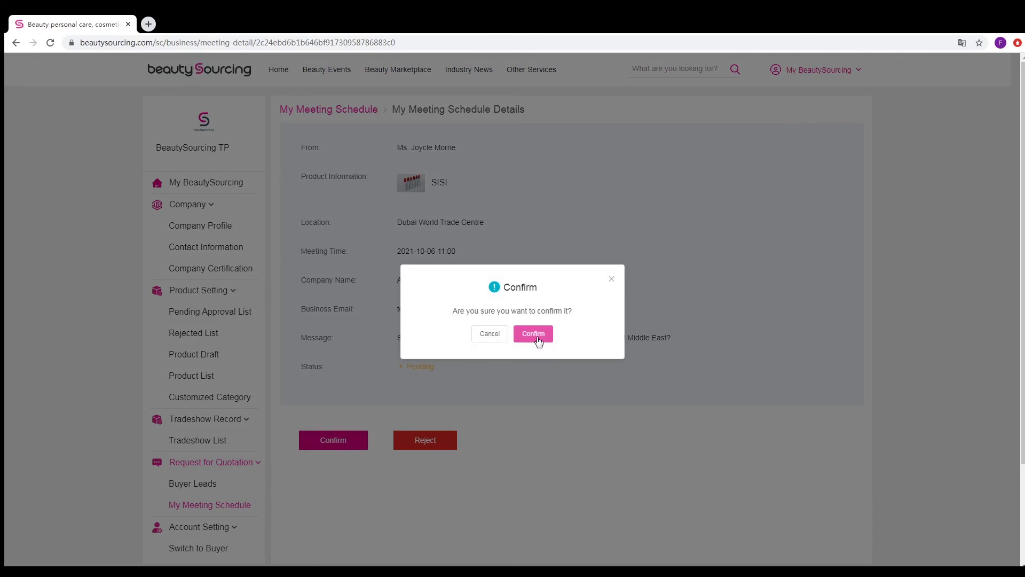